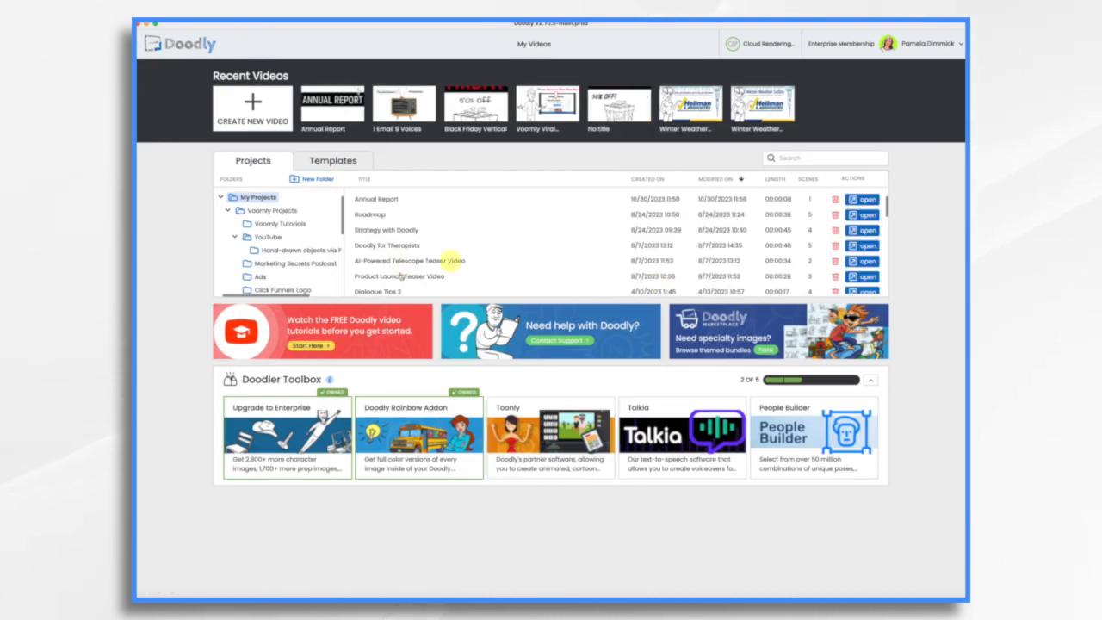
- Search the video templates for "annual report"
left_click(333, 162)
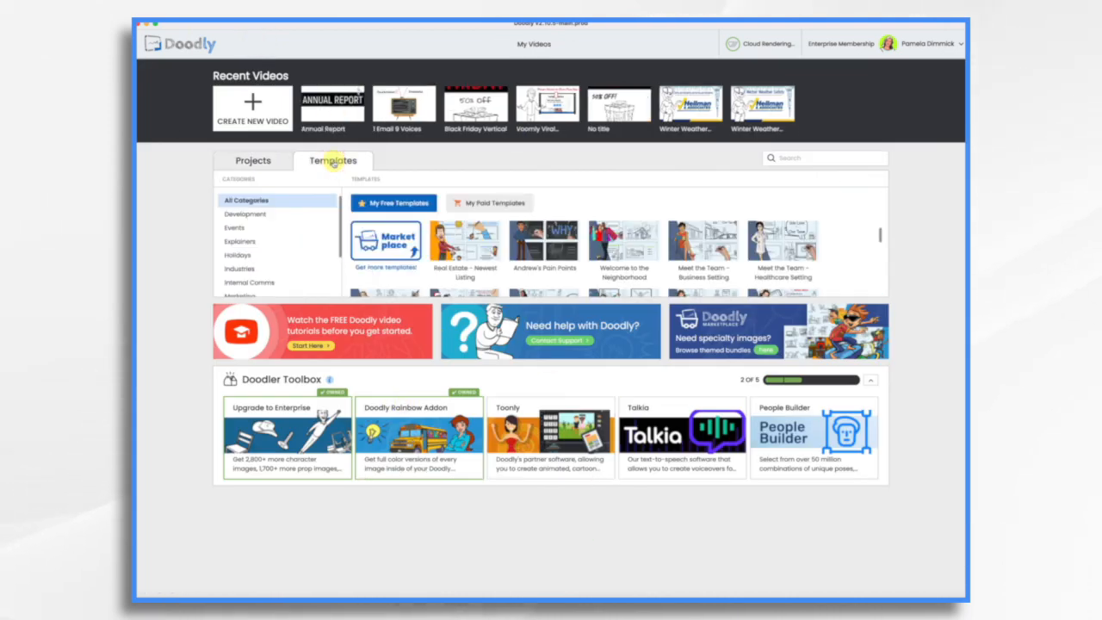
scroll(551, 237, "down", 5)
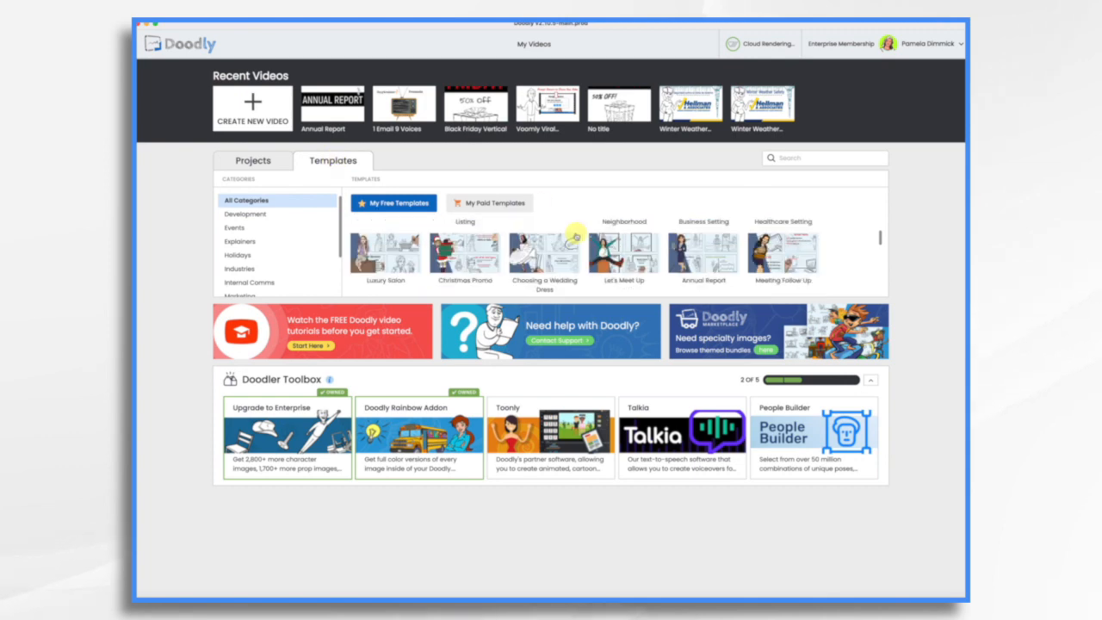
scroll(575, 232, "up", 5)
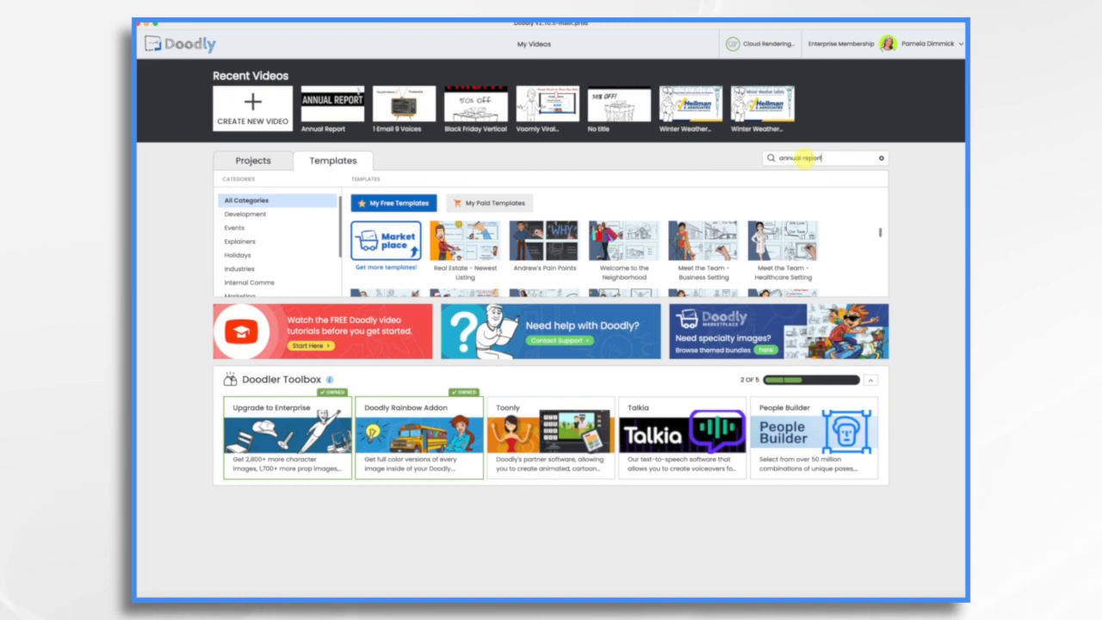
key("Return")
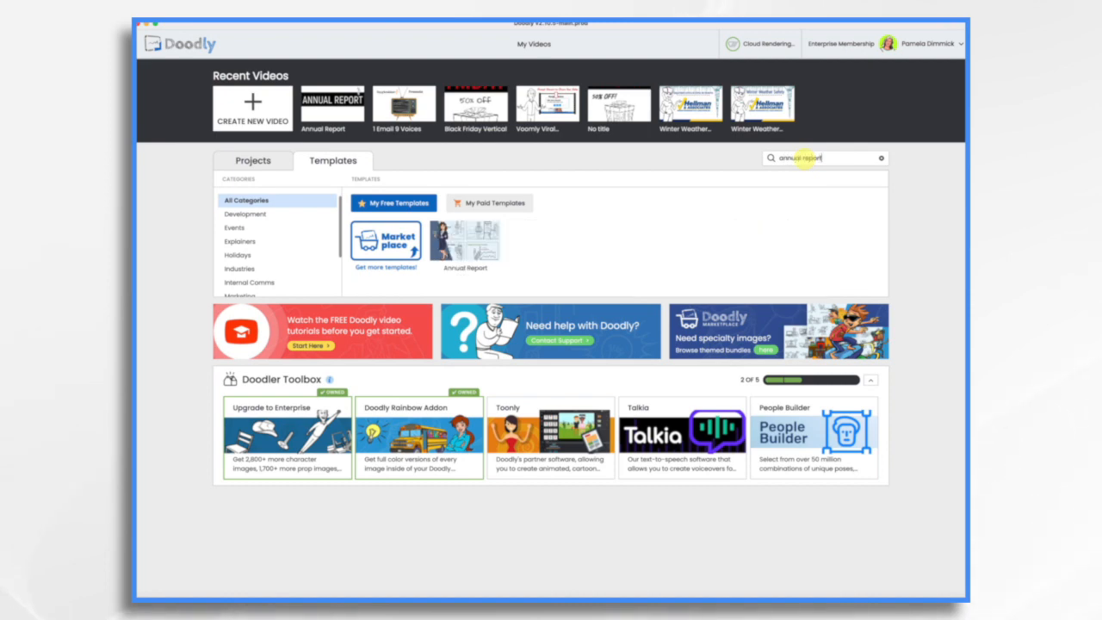
- Create a video named Annual Report 2023 from the Annual Report template
left_click(460, 245)
left_click(509, 329)
type("Annual Report 202")
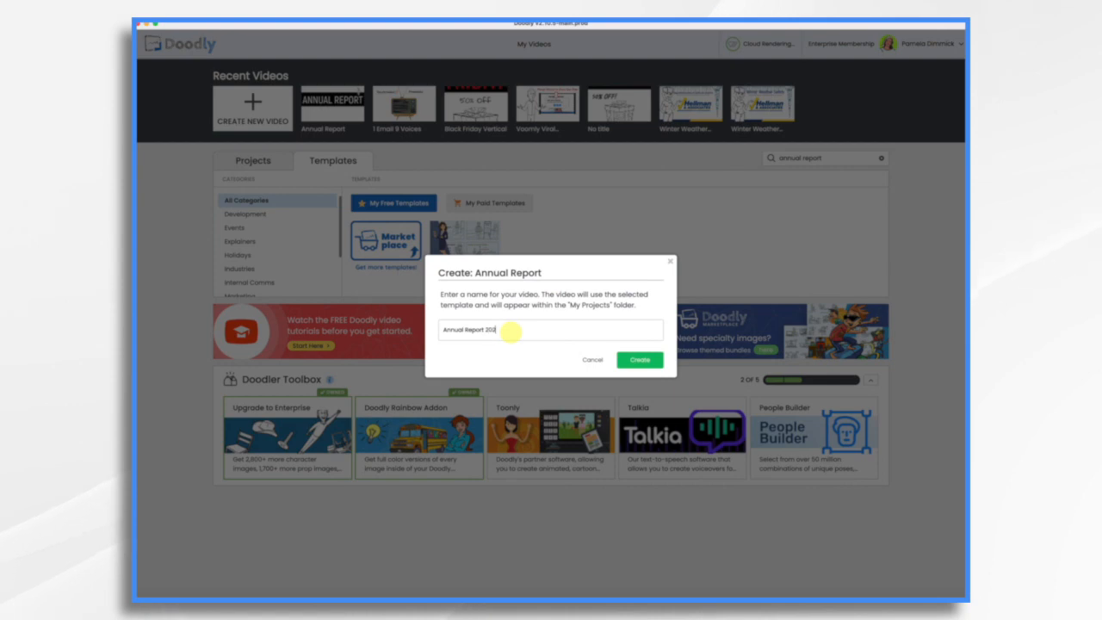
type("3")
left_click(641, 359)
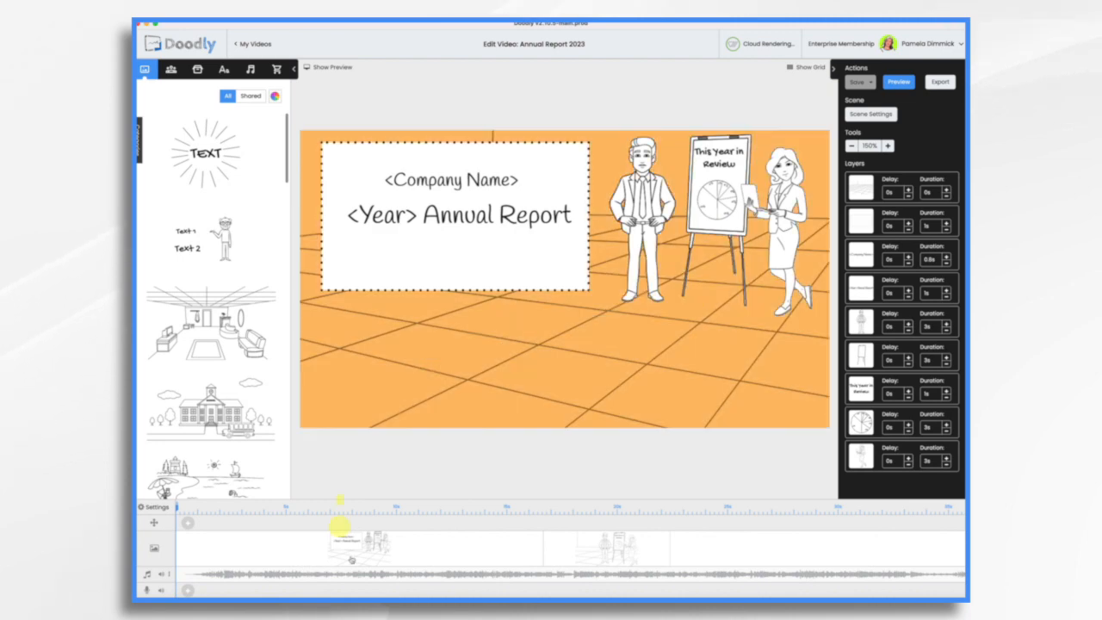
- Open the "This Year's Highlights" scene and read through its subtitle script in Scene Settings, leaving the settings as they are
left_click(612, 551)
left_click(770, 541)
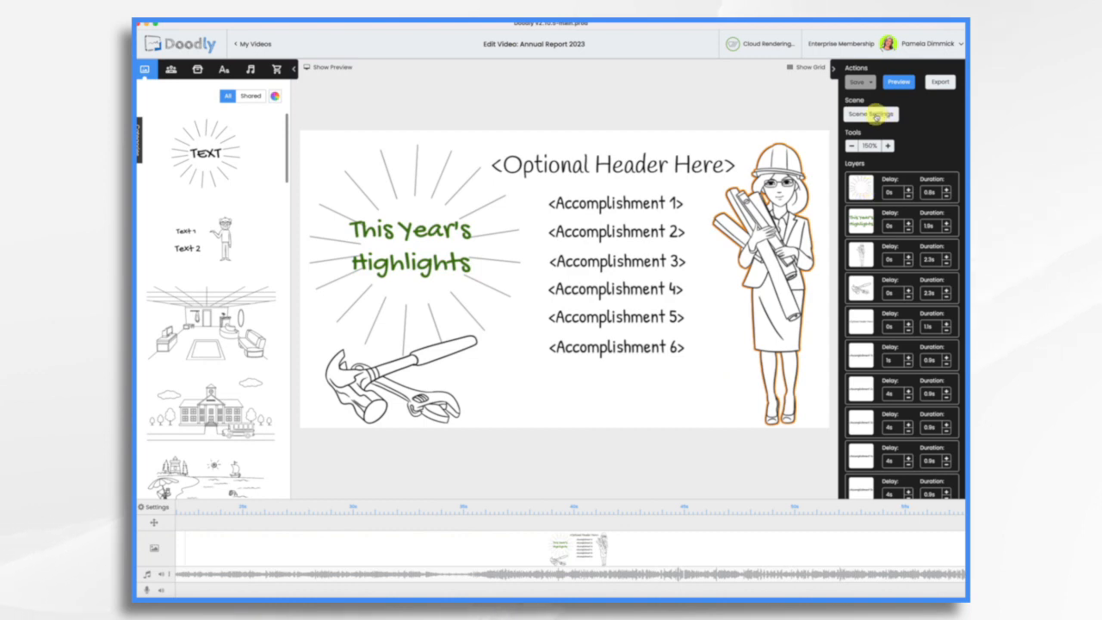
left_click(872, 115)
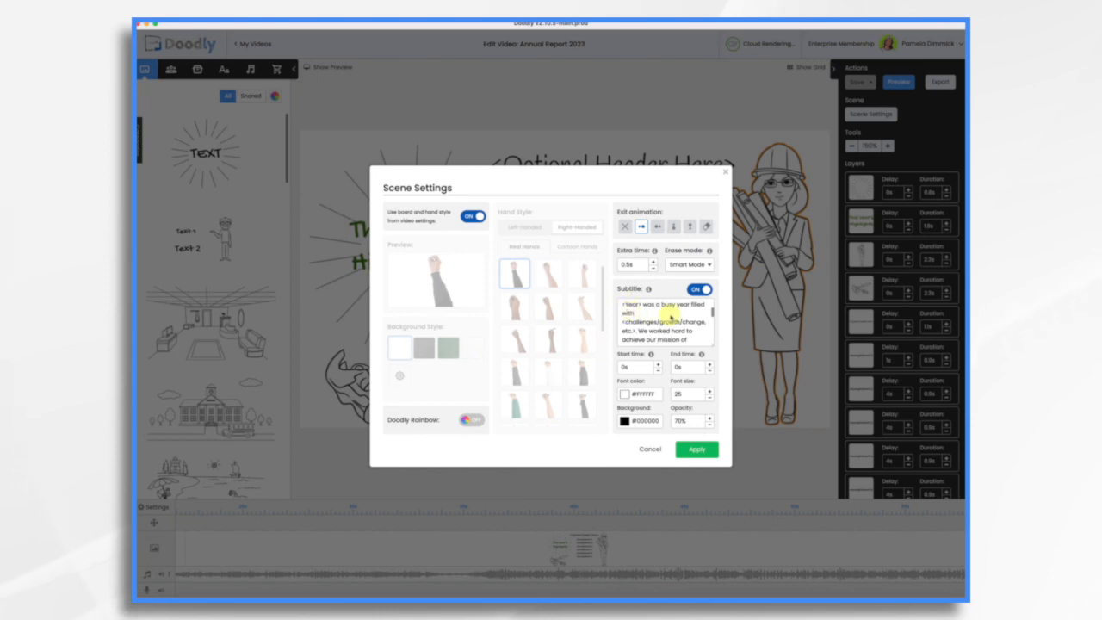
scroll(671, 319, "down", 5)
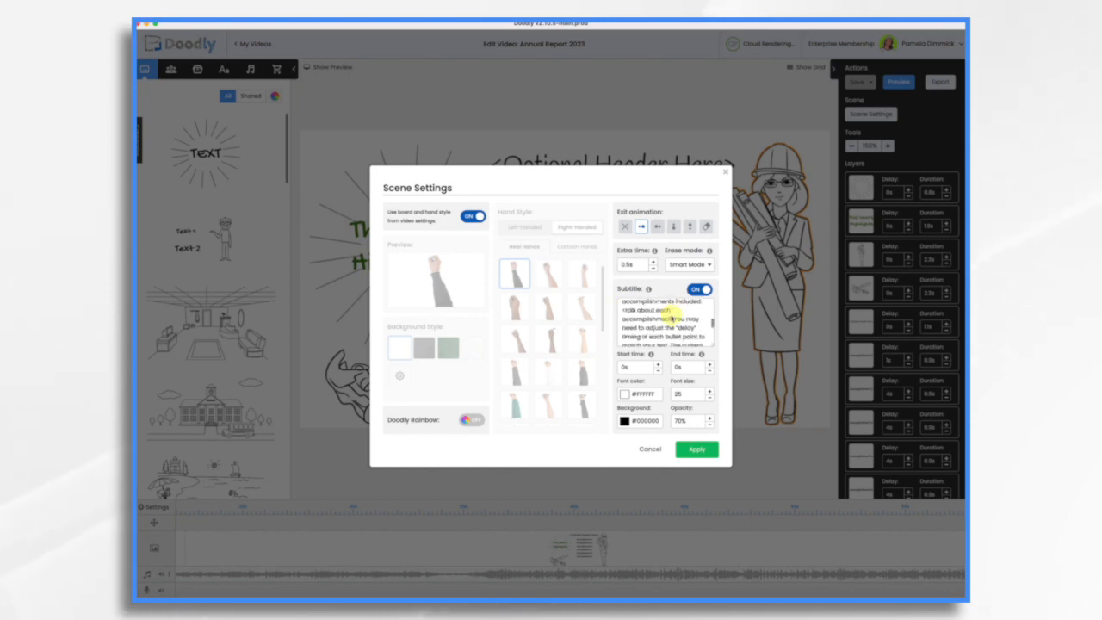
scroll(670, 318, "up", 5)
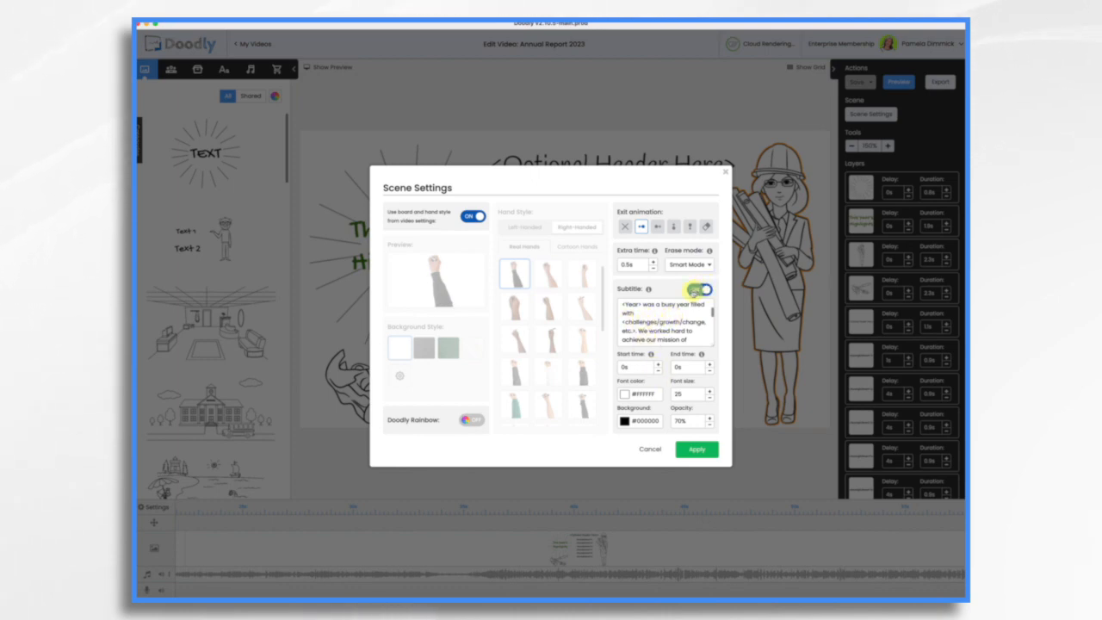
left_click(696, 451)
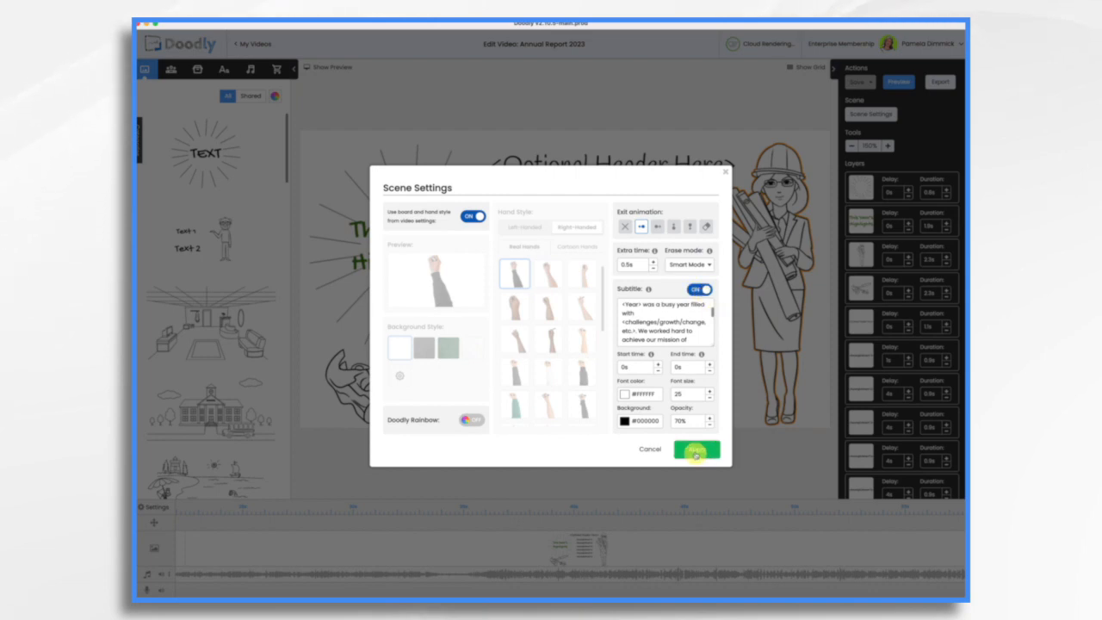
left_click(647, 449)
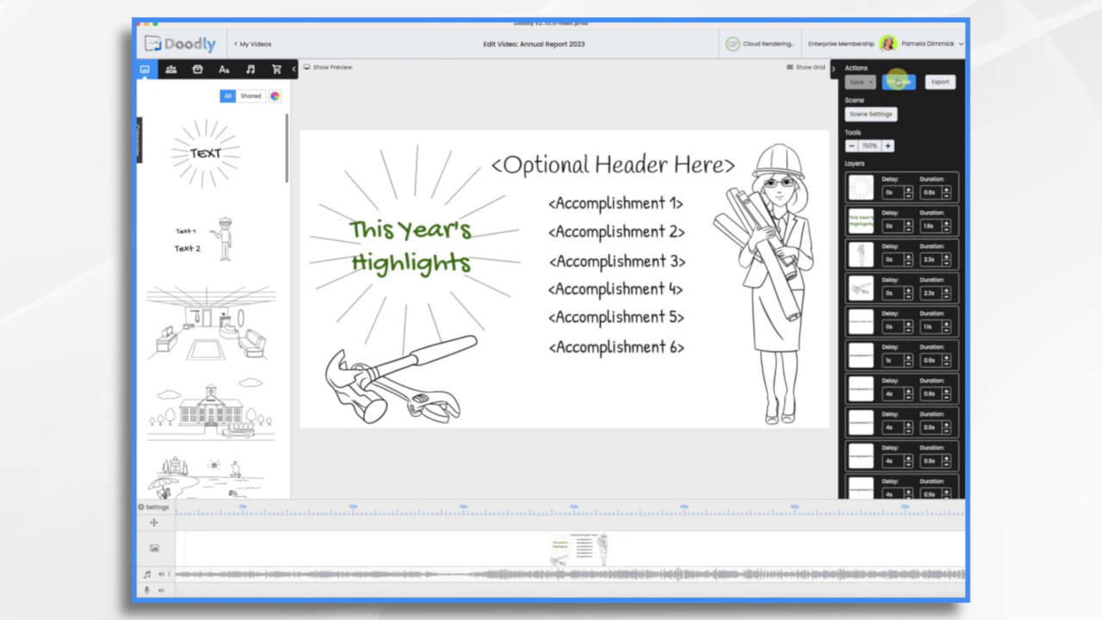
- Preview the opening of the video with its subtitles and check the subtitle option in the Video Settings
left_click(897, 81)
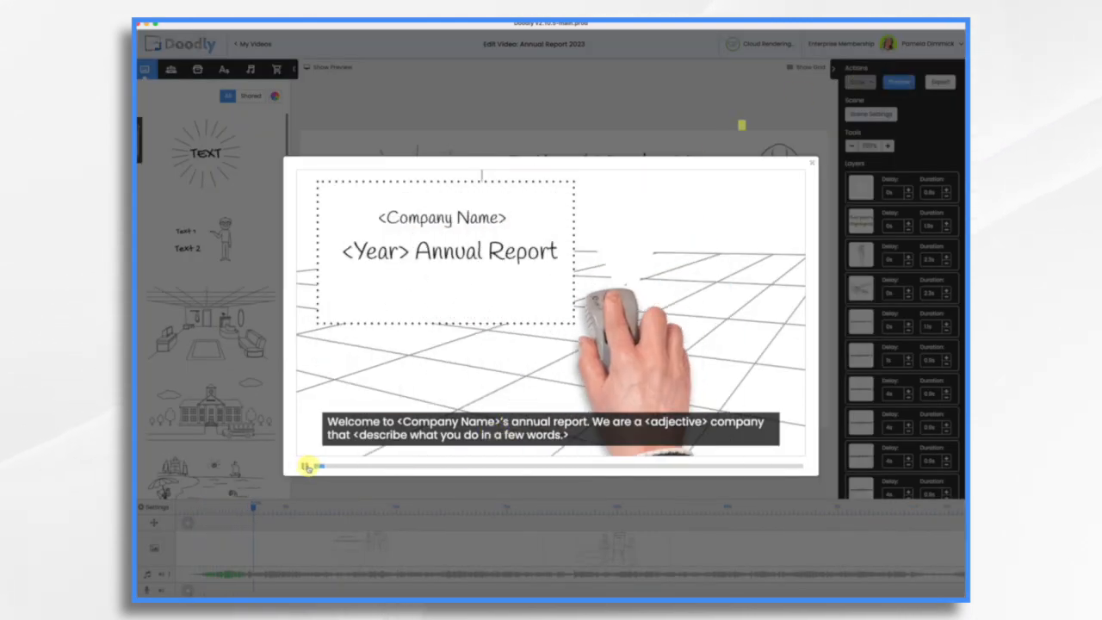
left_click(304, 467)
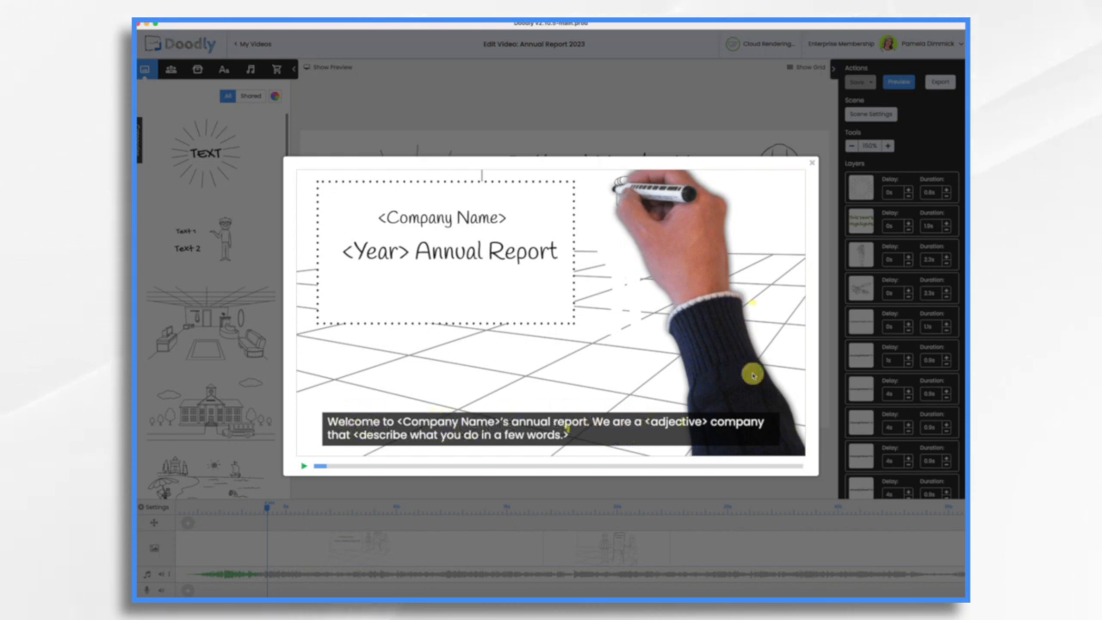
left_click(811, 164)
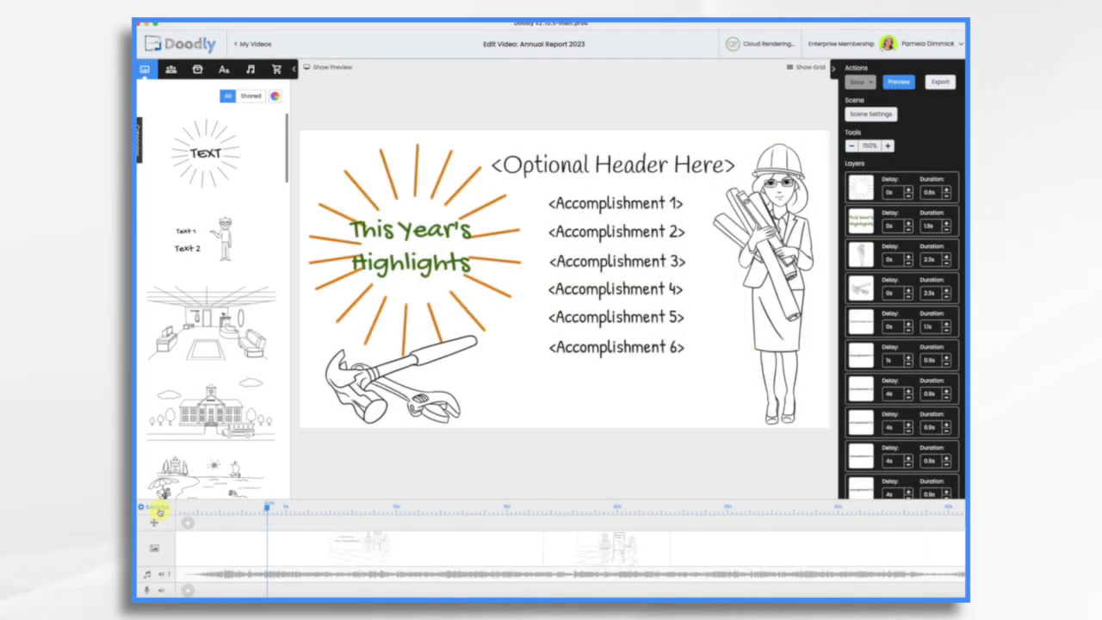
left_click(160, 510)
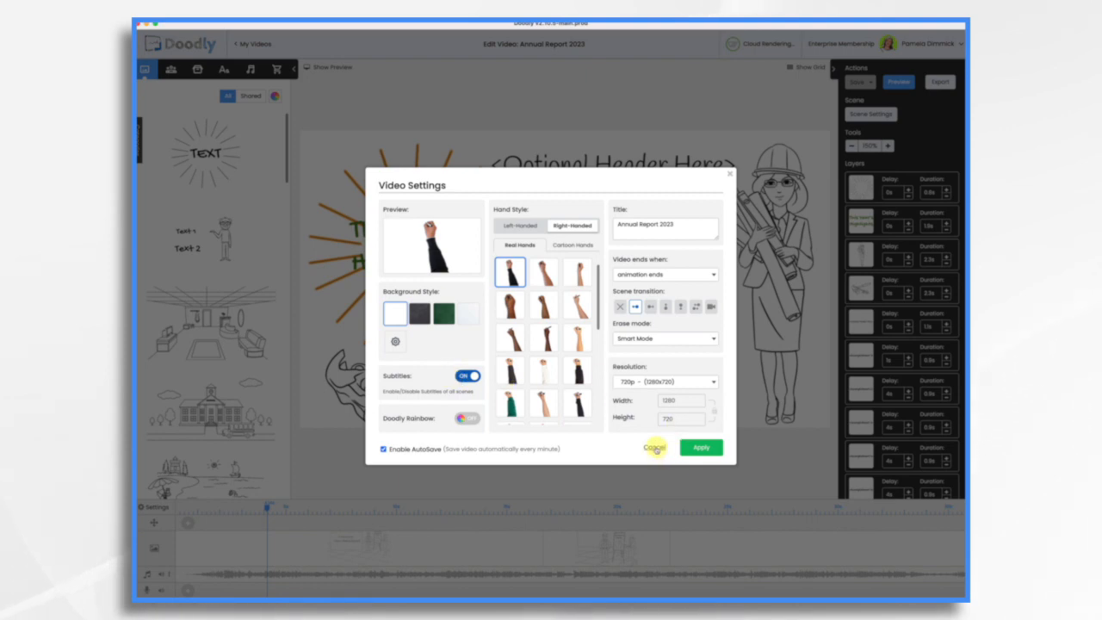
left_click(654, 448)
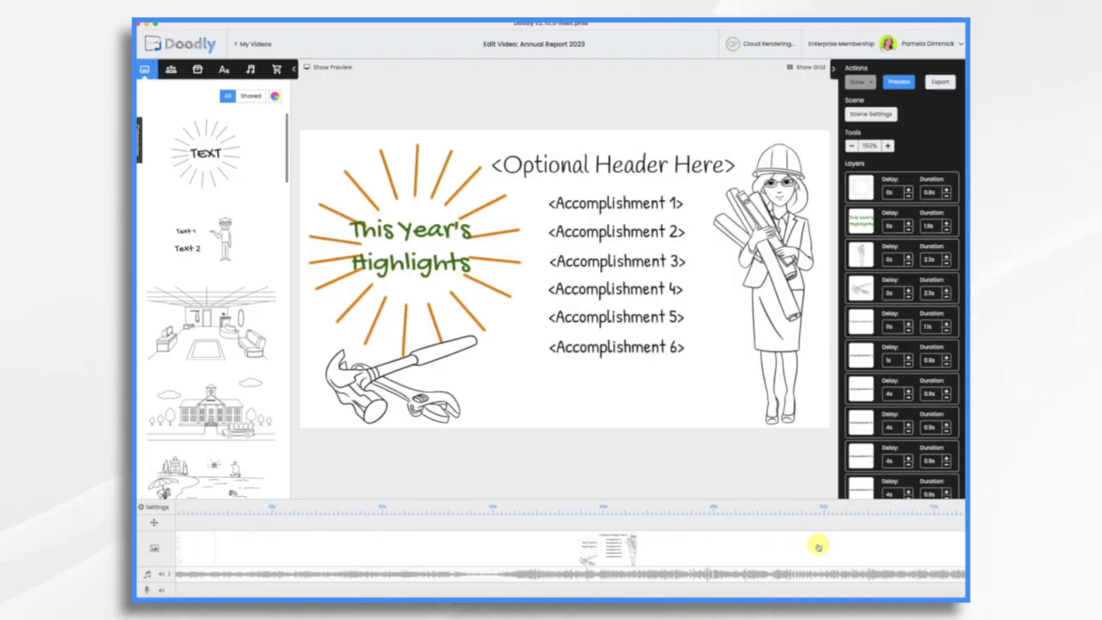
- Browse the remaining template scenes along the timeline, including Business Improvements
scroll(819, 547, "right", 4)
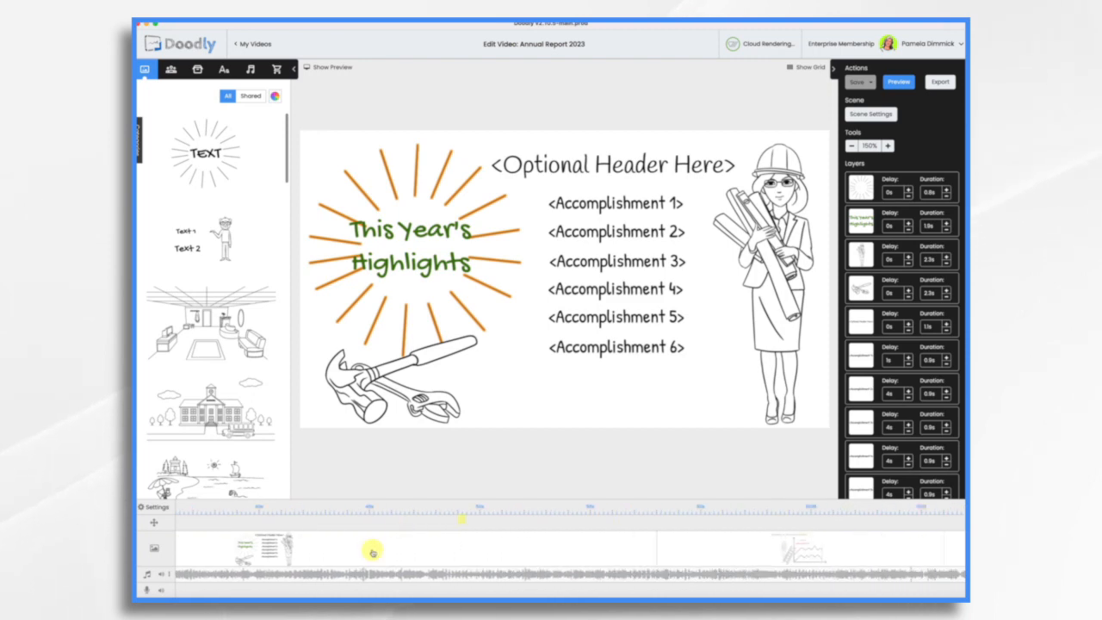
scroll(372, 551, "left", 1)
scroll(371, 551, "left", 4)
scroll(875, 564, "right", 12)
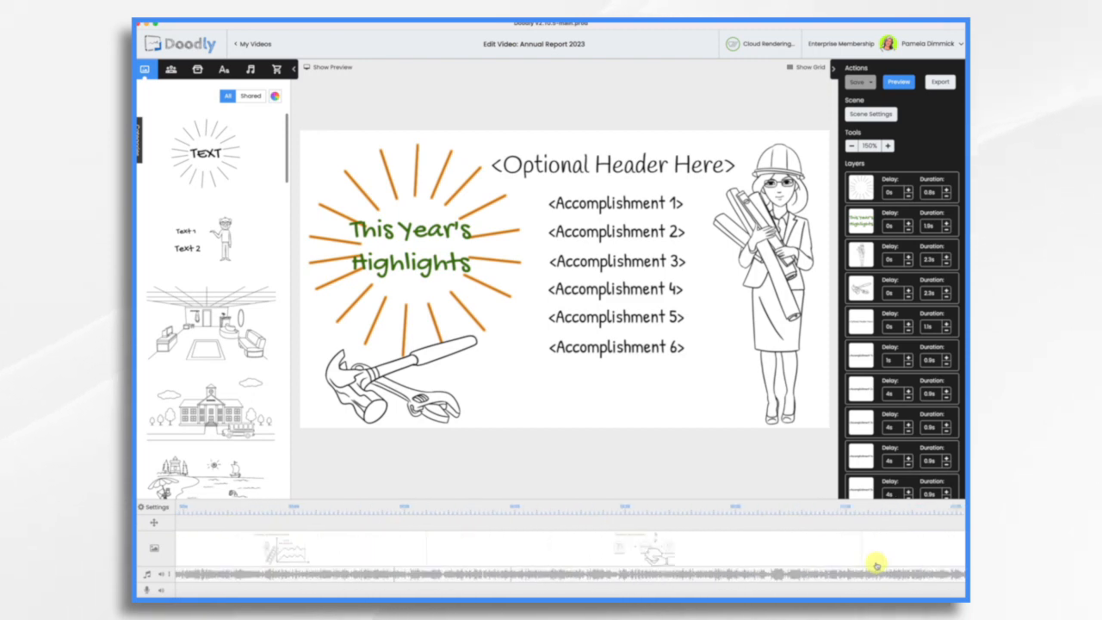
left_click(529, 535)
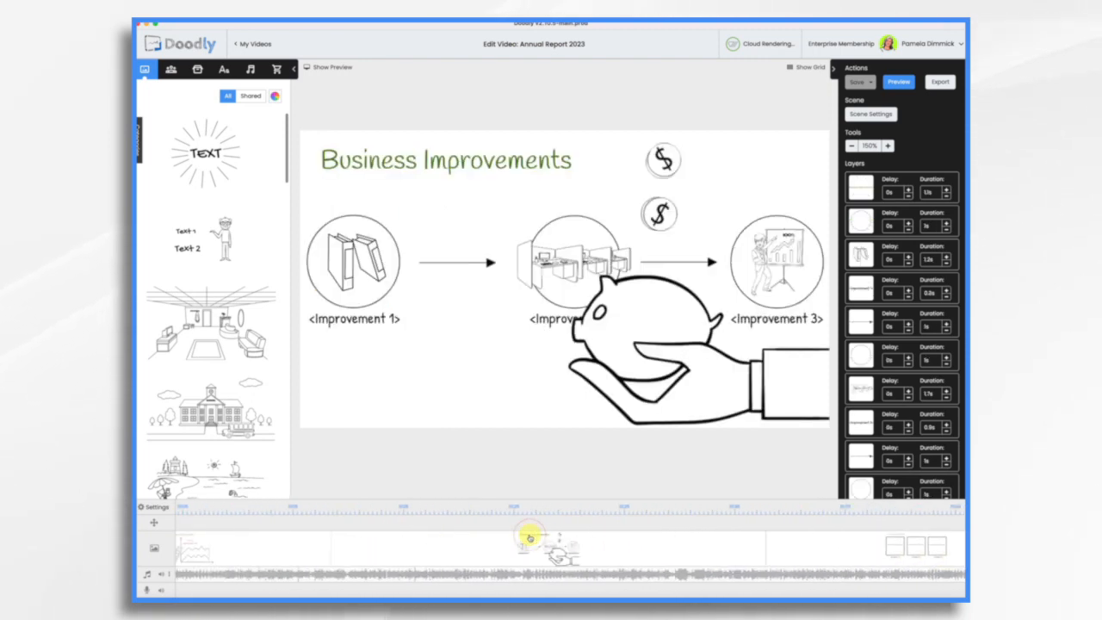
left_click(881, 553)
key("super+Tab")
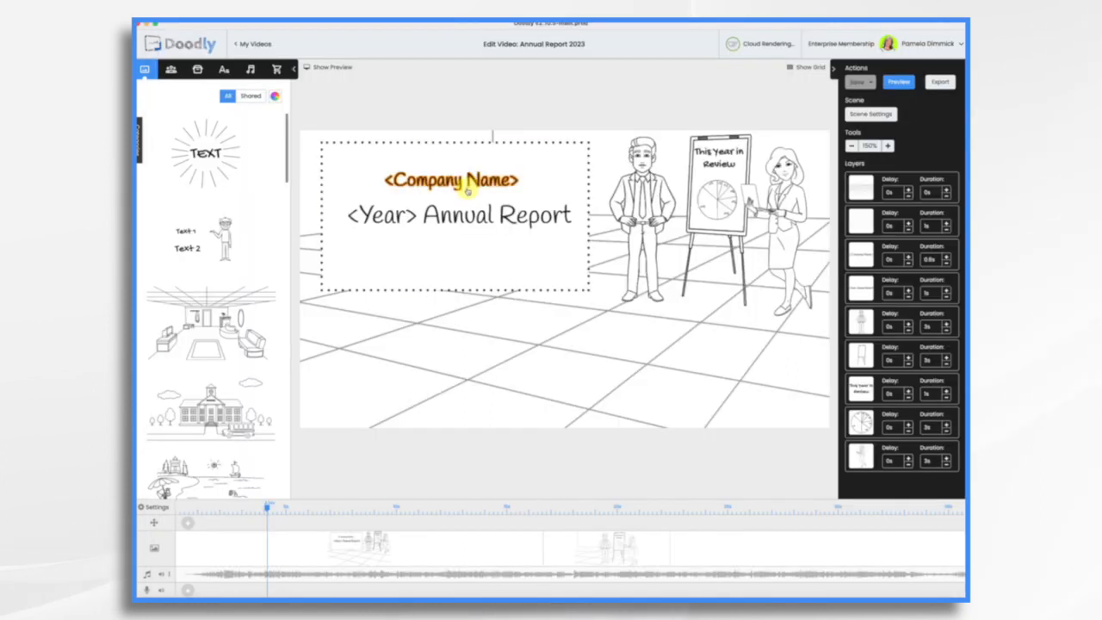
- Replace the <Company Name> placeholder on the title scene with "AcmeTech Solutions"
double_click(461, 182)
key("ctrl+a")
type("A")
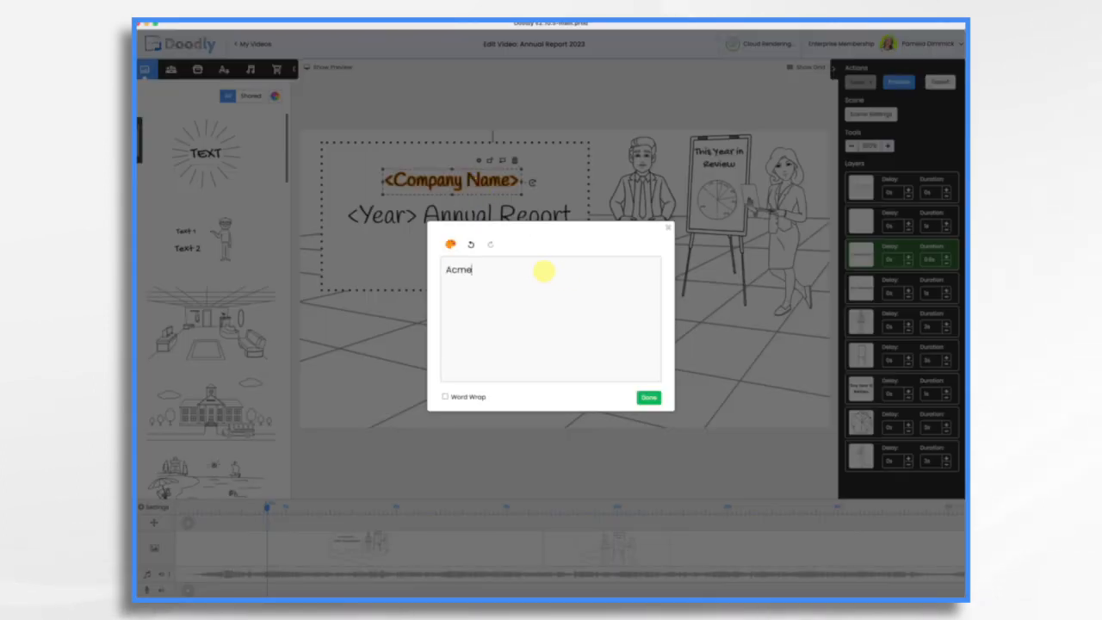
left_click(652, 398)
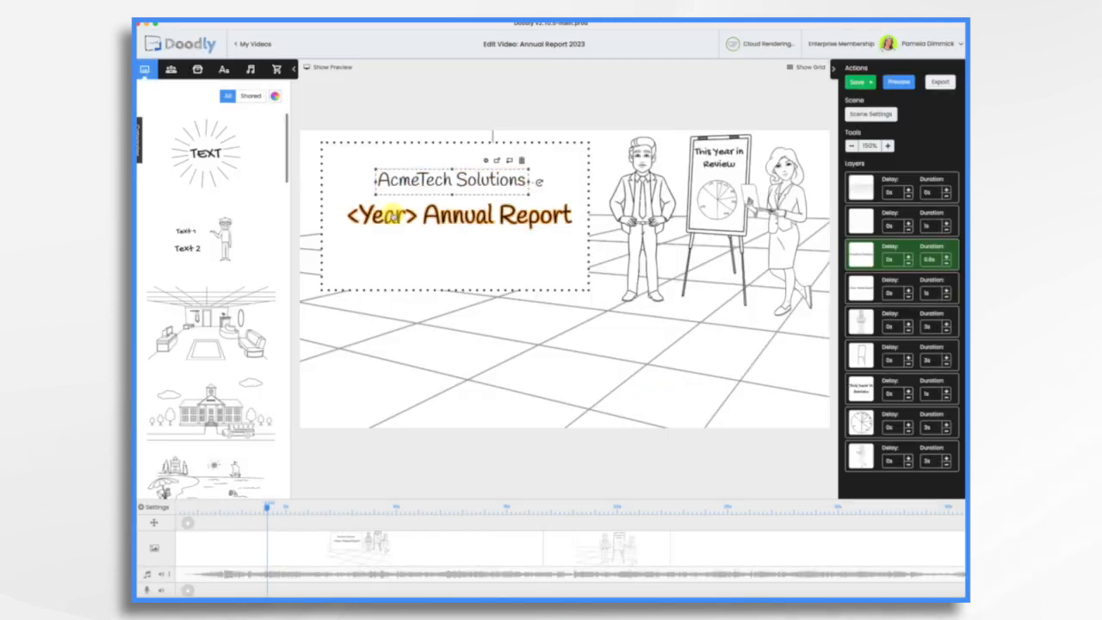
- Change the <Year> placeholder in the title text so it reads "2023 Annual Report"
double_click(394, 216)
left_click(475, 269)
key("BackSpace")
key("BackSpace")
key("BackSpace")
key("BackSpace")
key("BackSpace")
key("BackSpace")
type("2023 Annual Report")
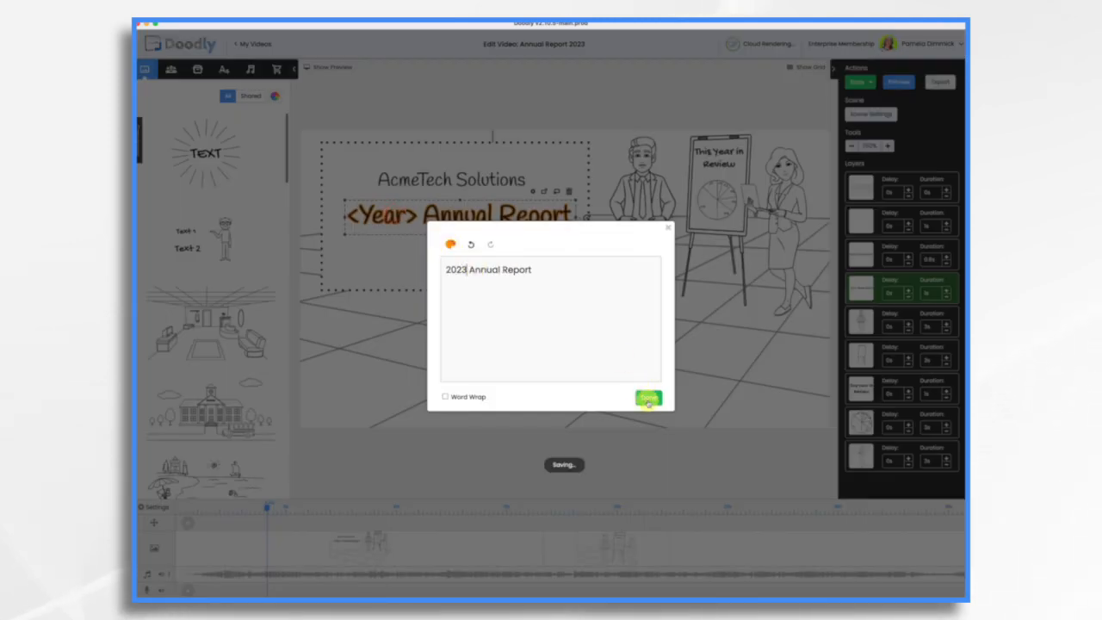
left_click(649, 397)
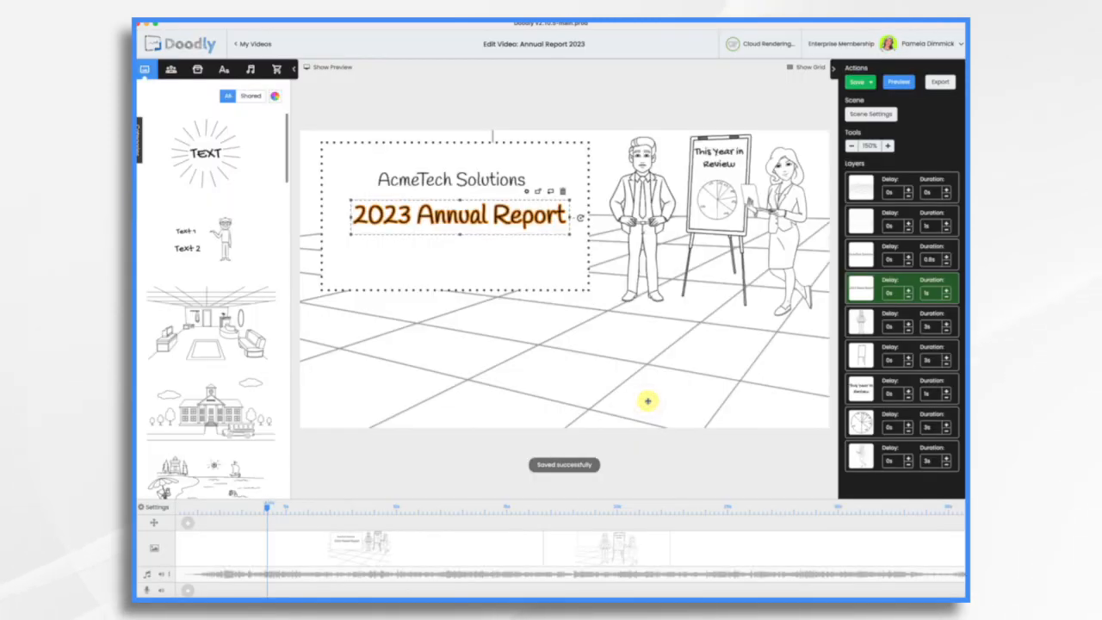
- Upload the Acme.png logo as a new prop titled Acme
left_click(197, 69)
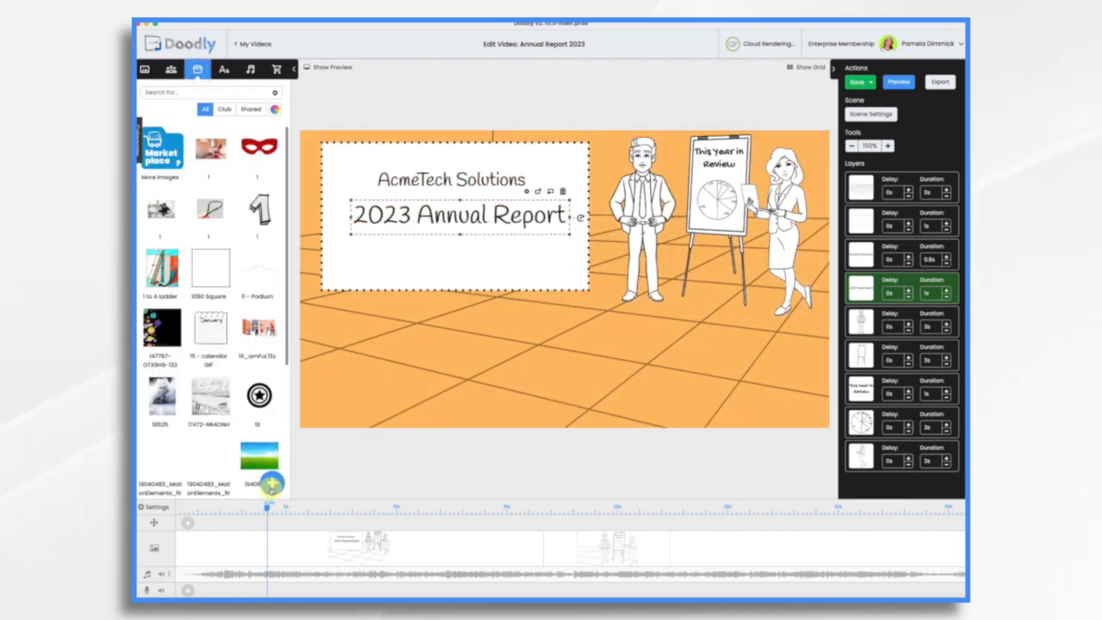
left_click(272, 483)
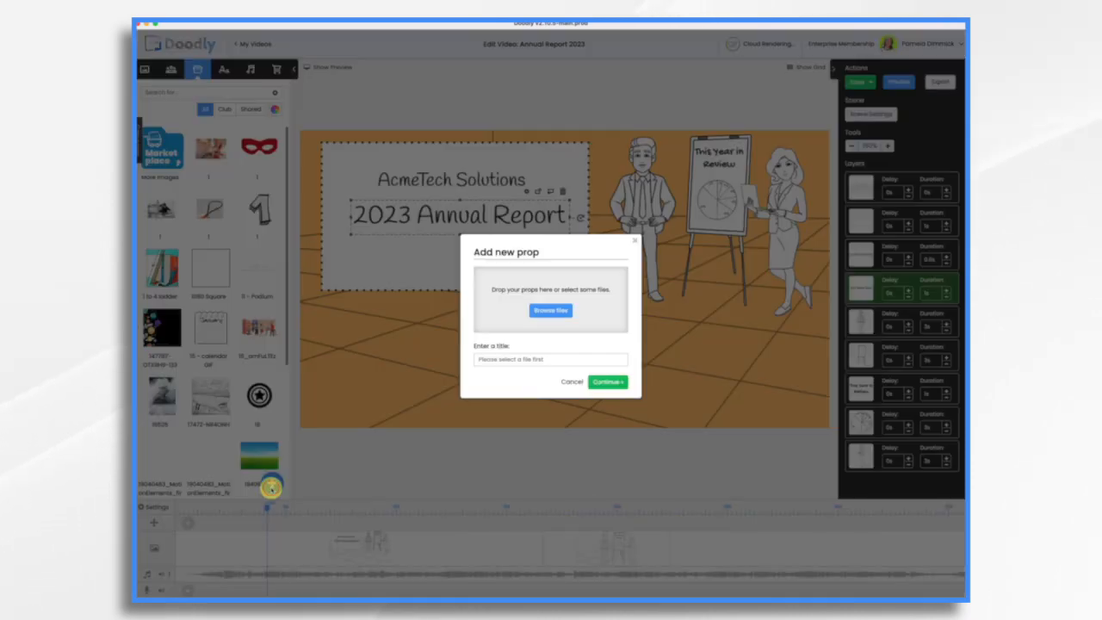
left_click(551, 311)
left_click(684, 393)
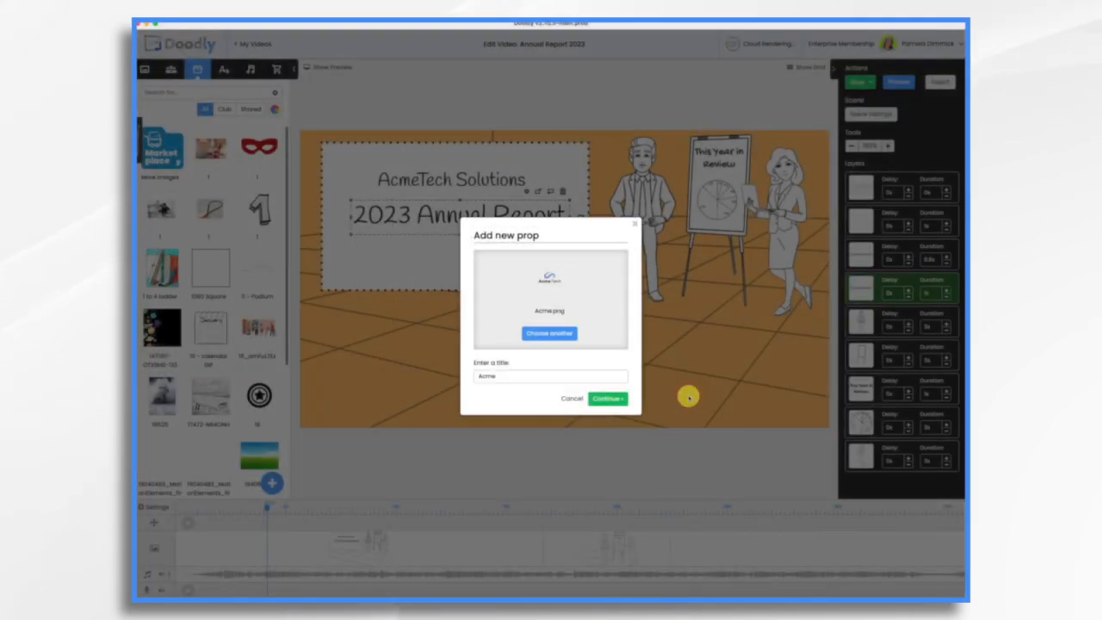
left_click(602, 398)
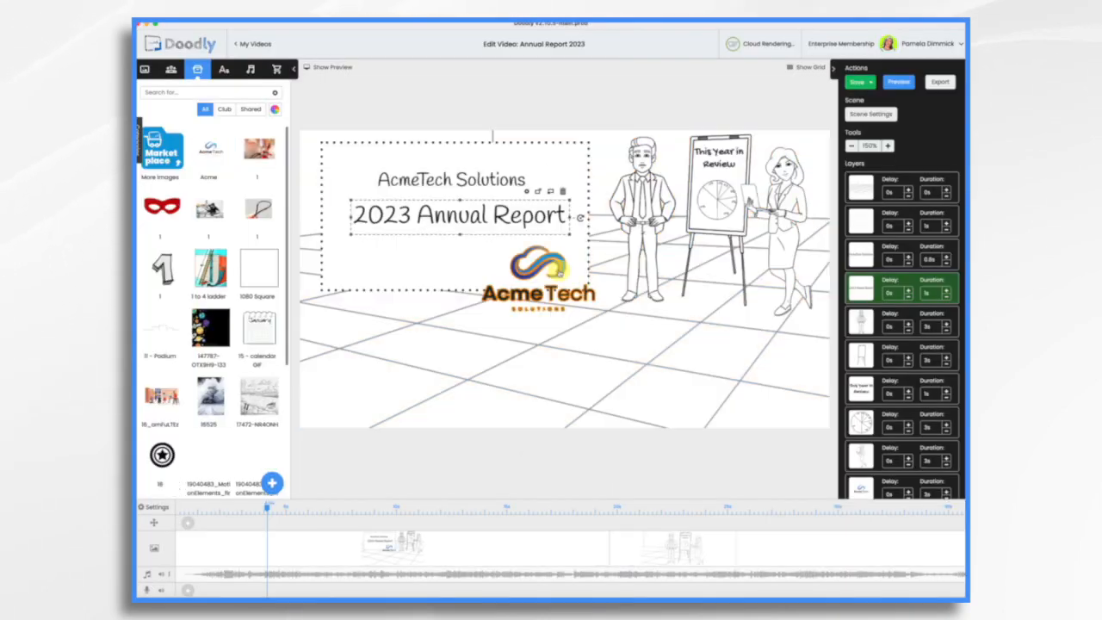
- Delete the "AcmeTech Solutions" text from the title scene and place the Acme logo in its spot
left_click(455, 178)
left_click_drag(445, 248, 450, 183)
left_click(522, 160)
left_click(583, 339)
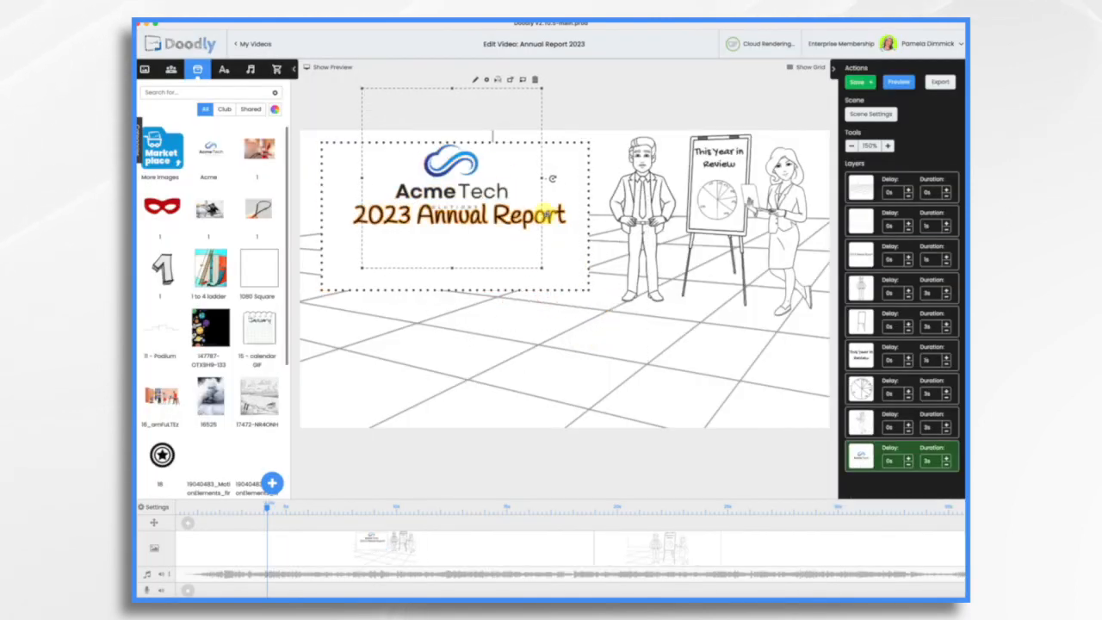
- Move the "2023 Annual Report" text below the logo and reorder the logo layer to come directly before that text
left_click(553, 217)
left_click_drag(552, 217, 555, 248)
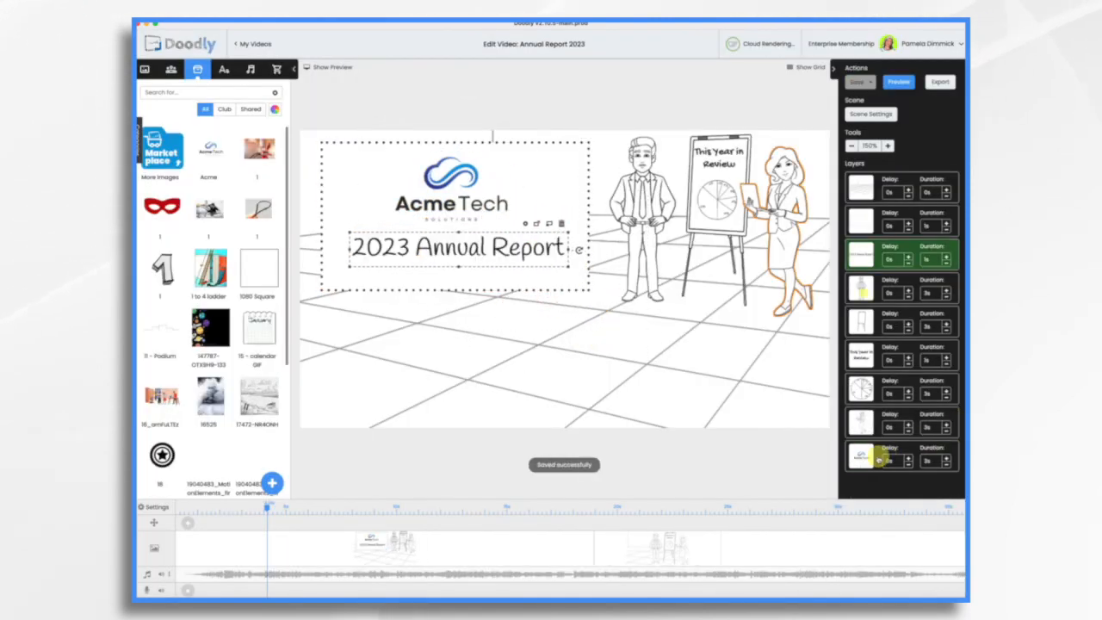
left_click_drag(865, 459, 866, 255)
- Set the Acme logo's reveal mode to Fade, save the asset, and shorten its layer duration to 2s
left_click(476, 91)
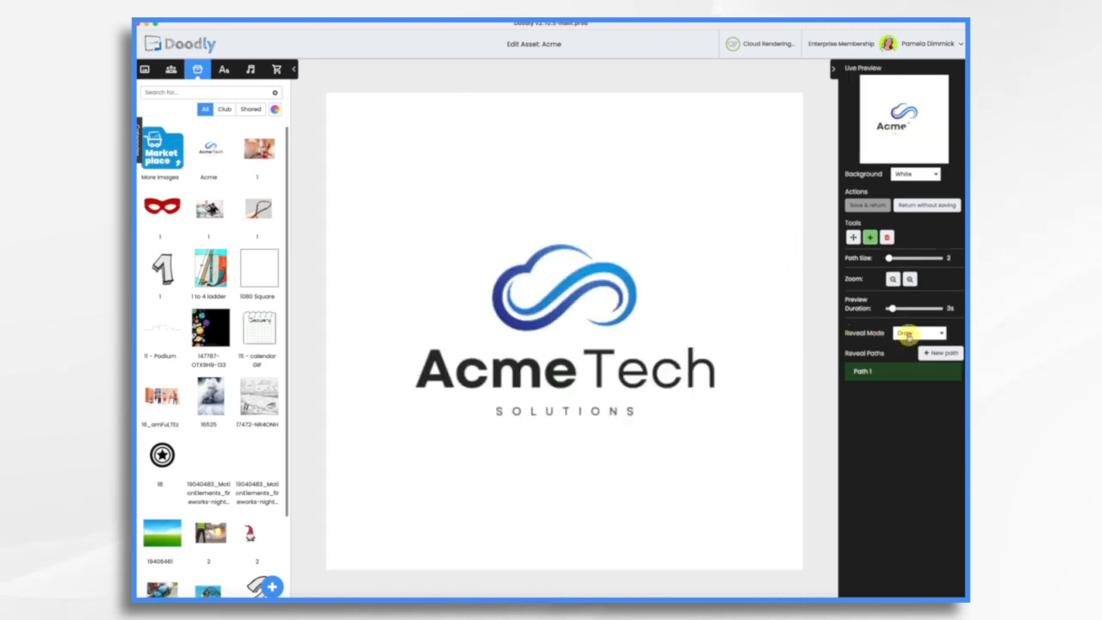
left_click(908, 334)
left_click(910, 345)
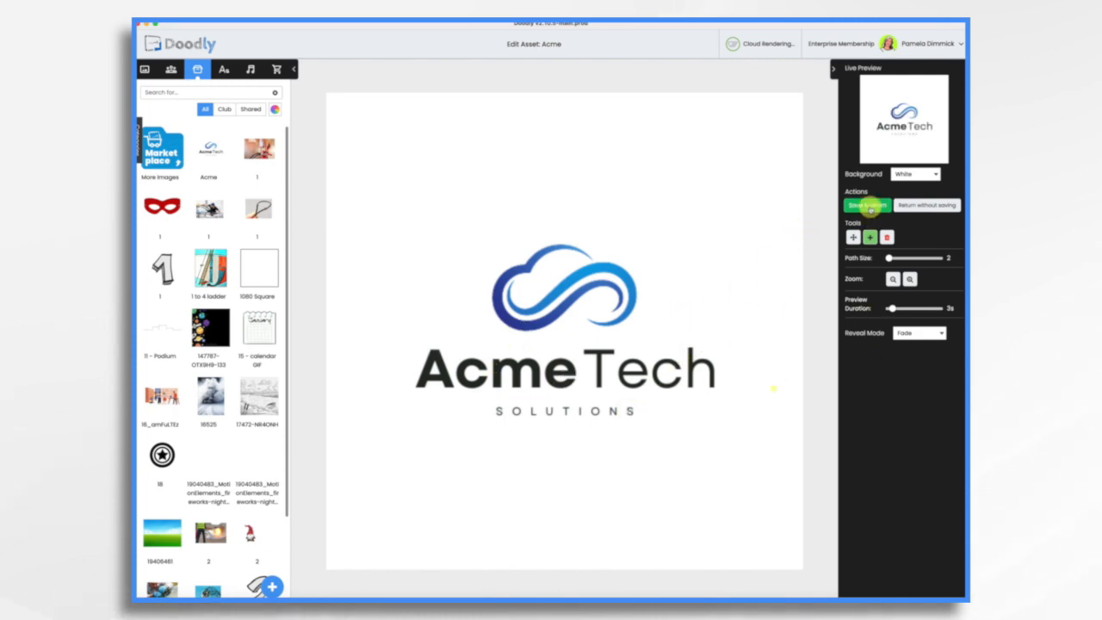
left_click(869, 206)
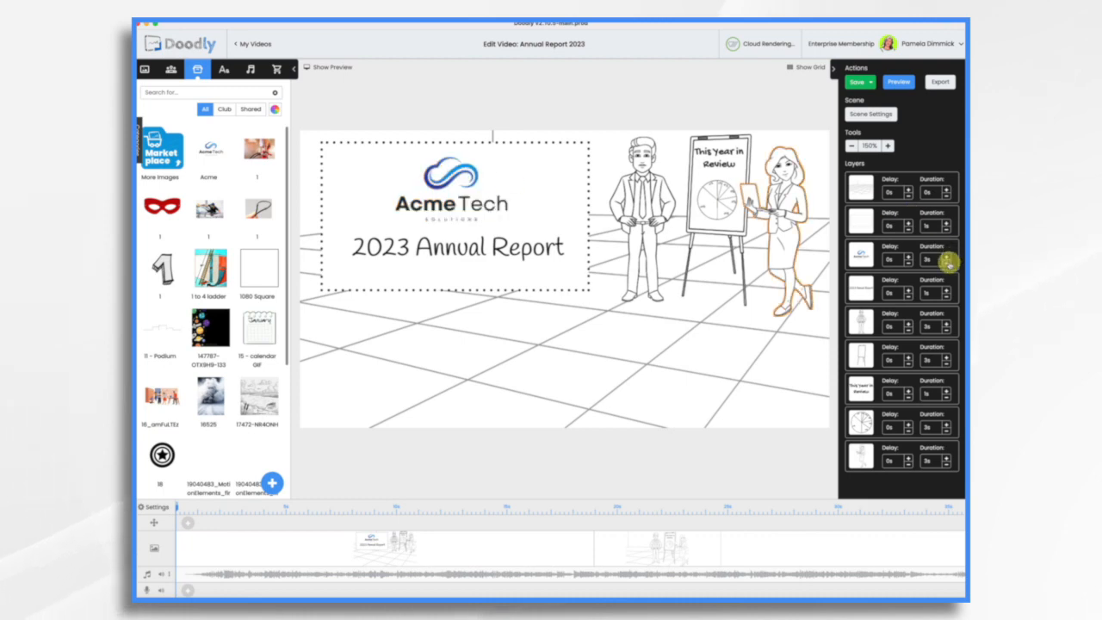
left_click(946, 262)
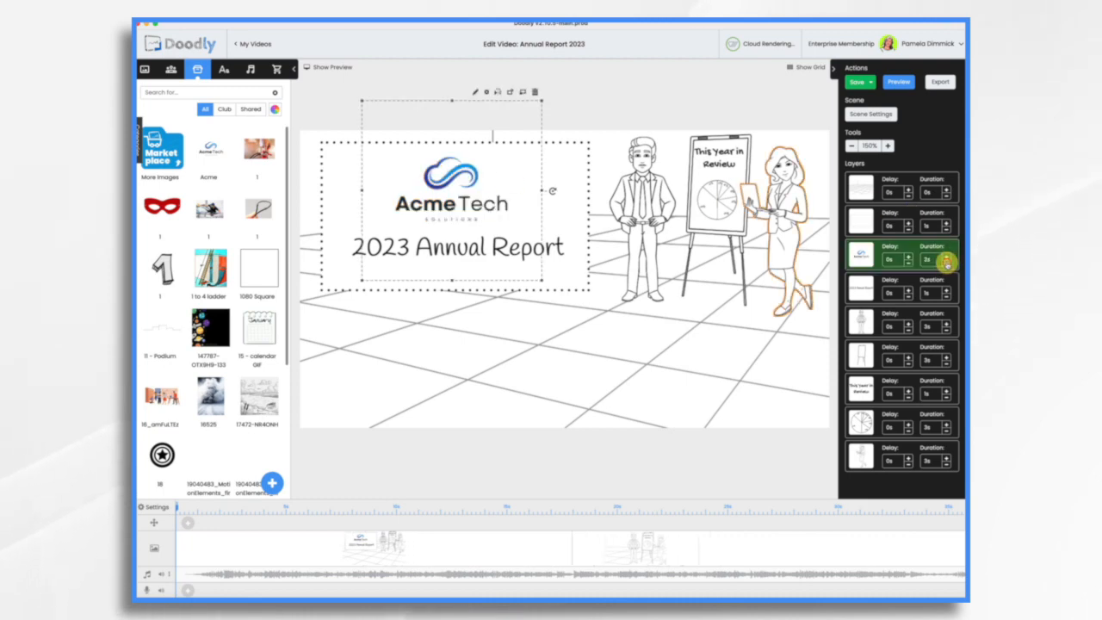
- Shorten the Acme logo layer's duration to 0.5s
left_click(946, 263)
left_click(947, 263)
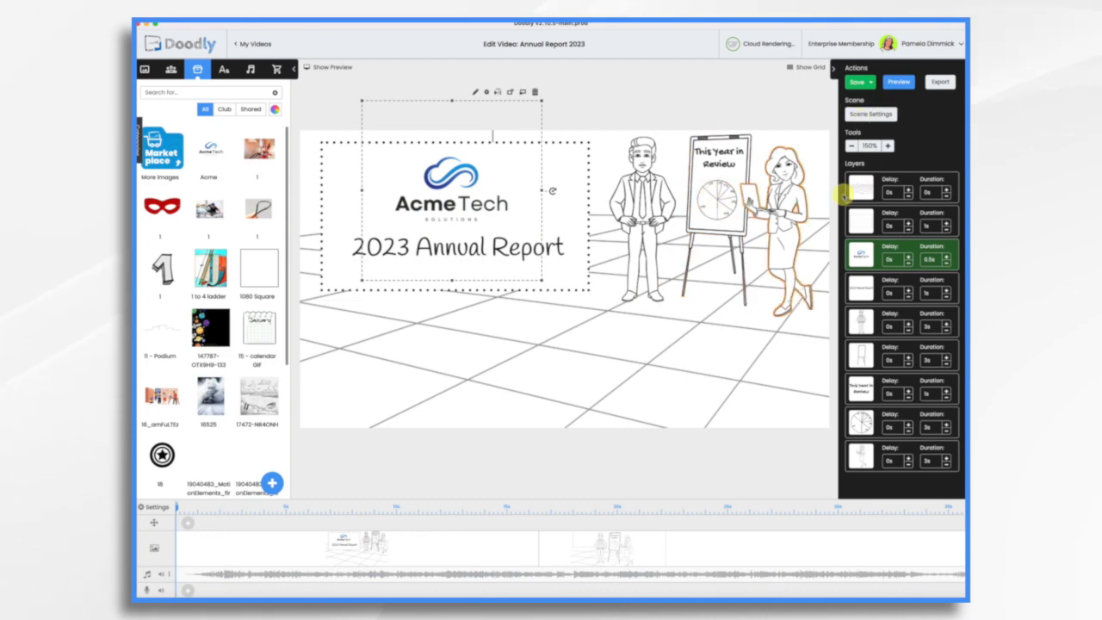
- Fill in the title scene's subtitle placeholders with AcmeTech's, "technology" and "makes life easier for CEOs and Founders", and apply the scene settings
left_click(874, 113)
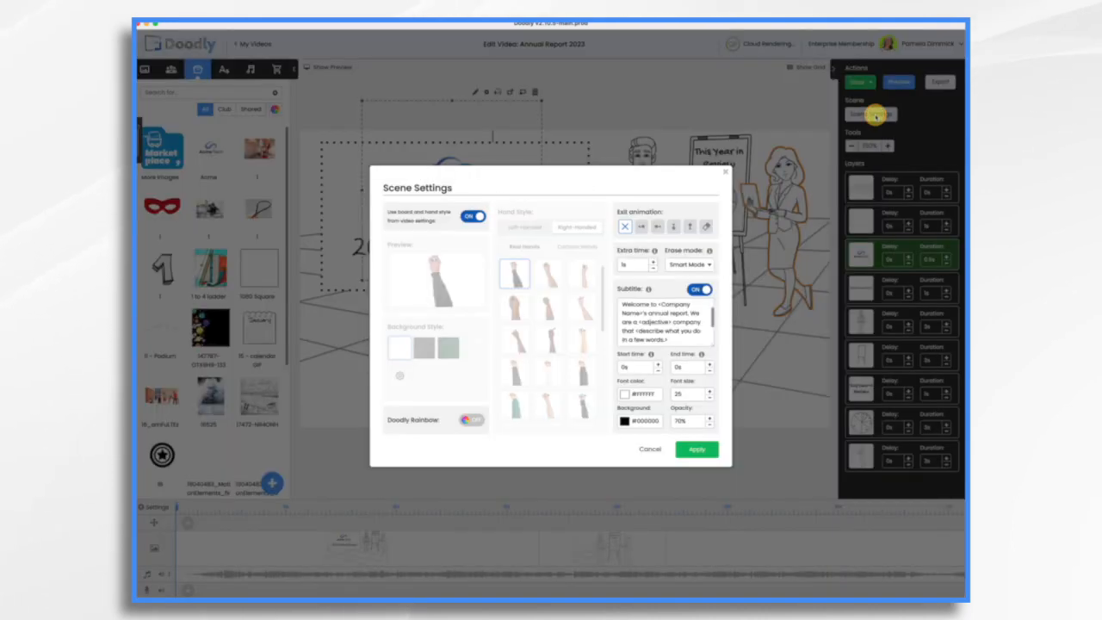
mouse_move(656, 304)
left_mouse_down()
mouse_move(645, 313)
mouse_move(660, 317)
left_mouse_up()
key("BackSpace")
type("AcmeTech's")
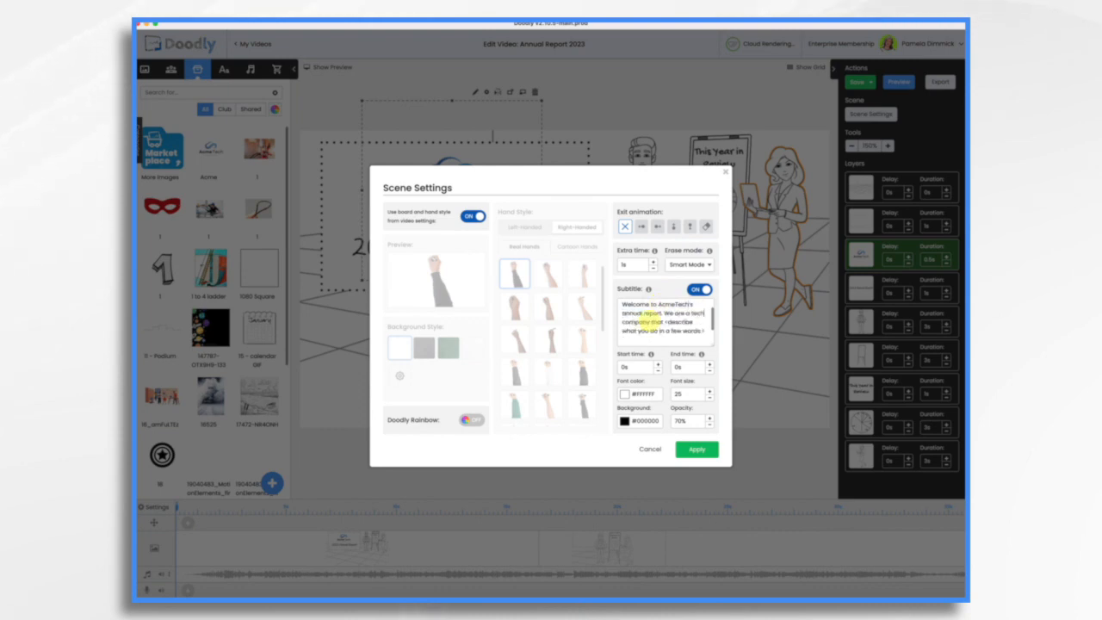
type("technology company that")
left_click(620, 331)
key("Delete")
type("makes life easier for CEOs")
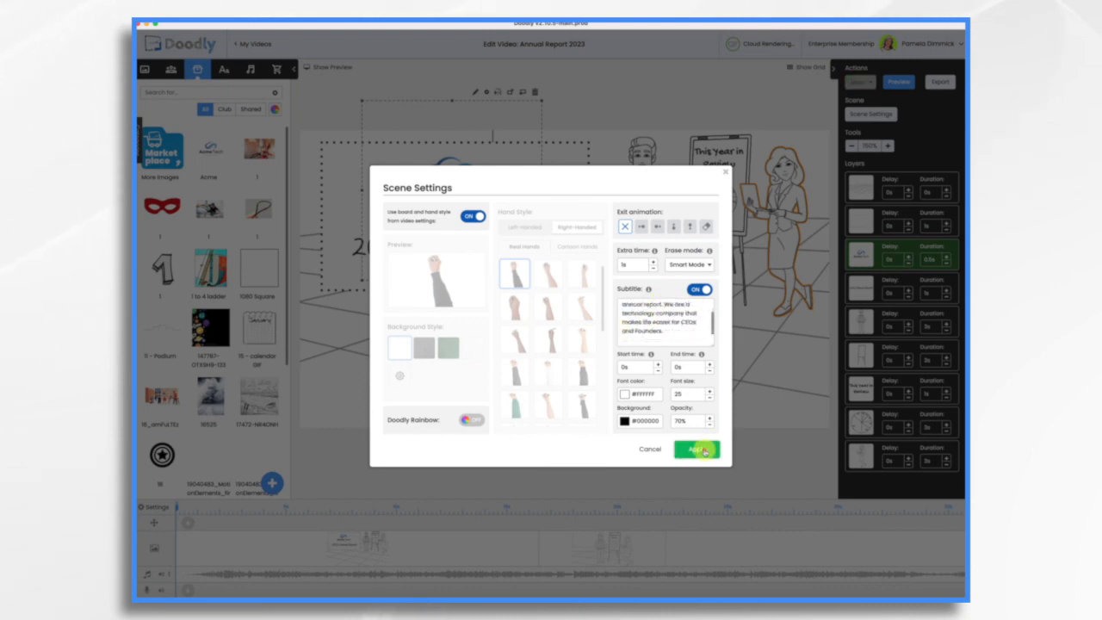
left_click(696, 448)
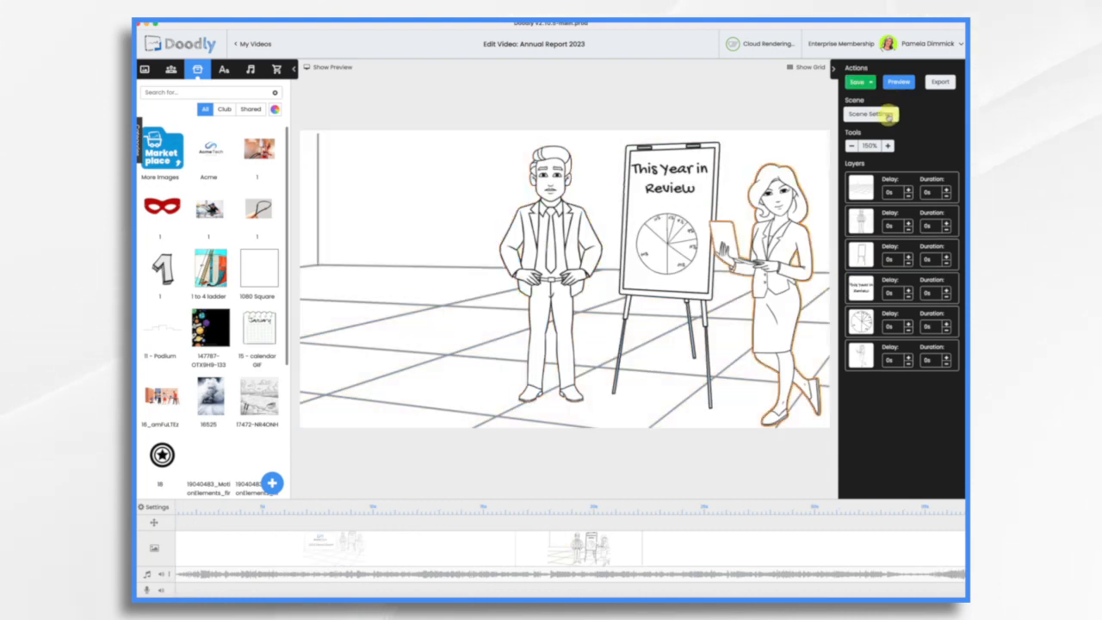
- Replace the company name placeholder in the second scene's subtitle with "AcmeTech Solutions" and apply it
left_click(891, 113)
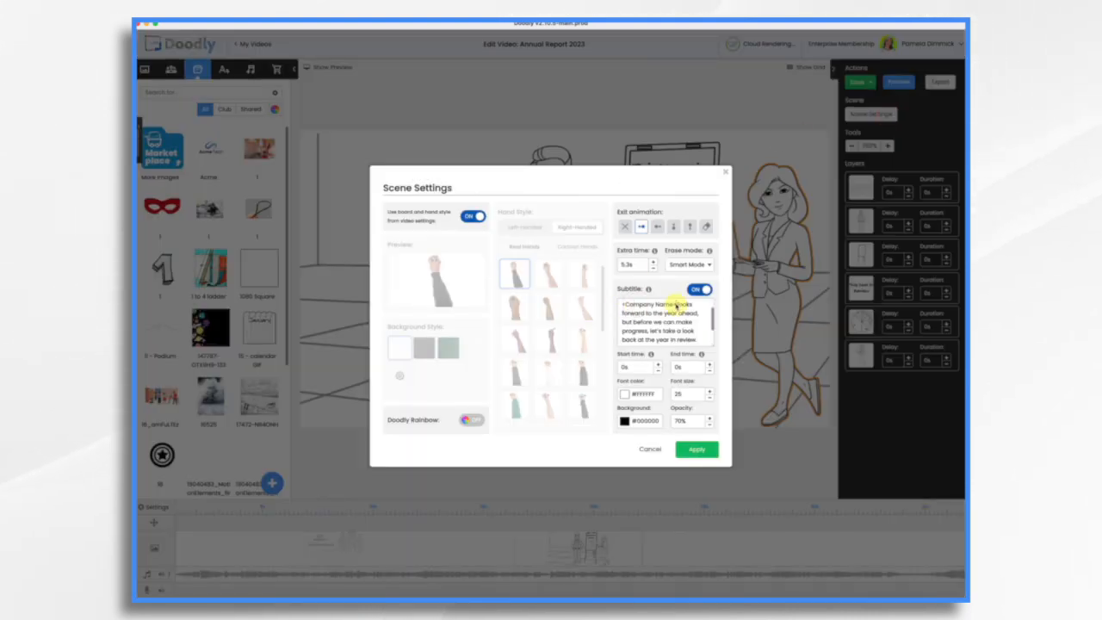
left_click_drag(622, 305, 676, 306)
type("AcmeTech Solutions")
left_click(697, 449)
- Fill in the opening of the This Year's Highlights subtitle with "2023 was a busy year filled with" and put "gamifying" in the mission placeholder
left_click(730, 546)
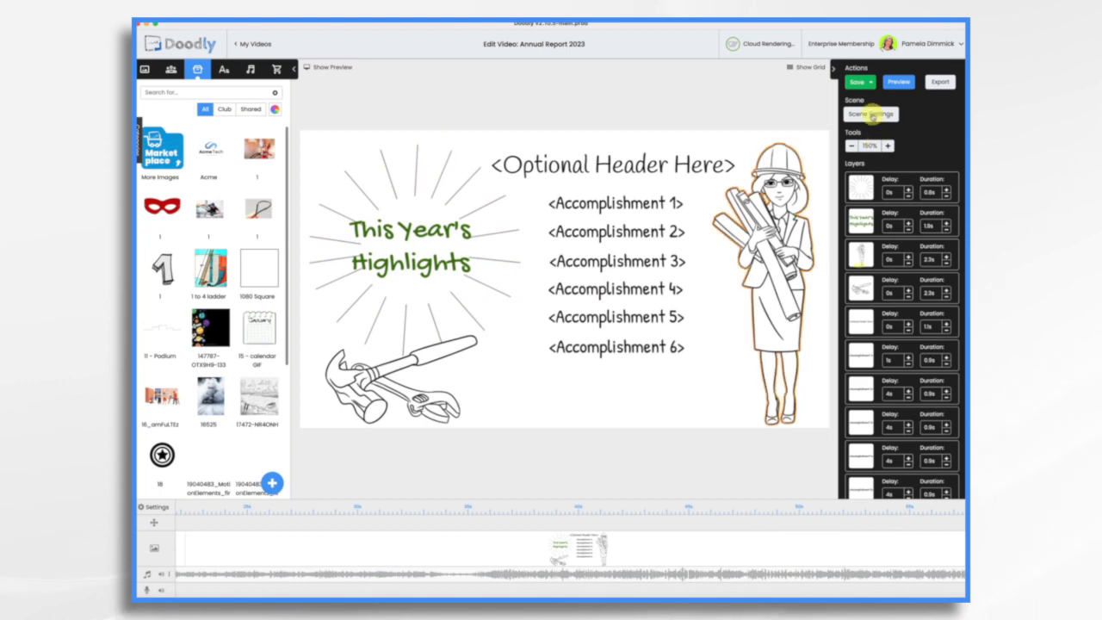
left_click(871, 114)
type("2023 was a busy year filled")
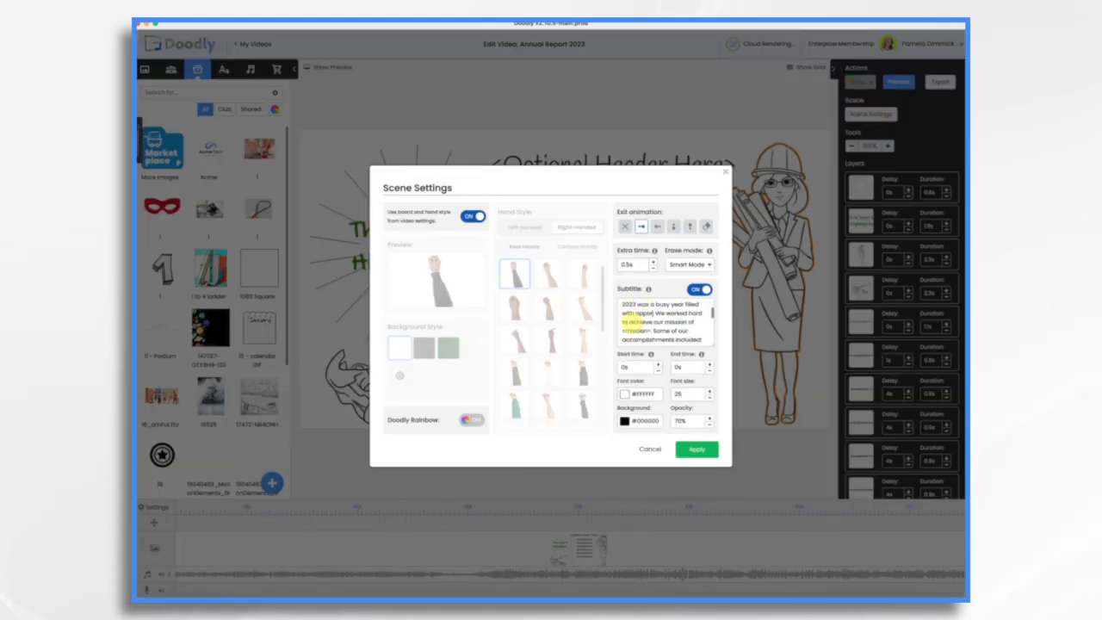
key("BackSpace")
key("BackSpace")
key("BackSpace")
key("BackSpace")
key("BackSpace")
key("BackSpace")
key("BackSpace")
key("BackSpace")
type("gamifying")
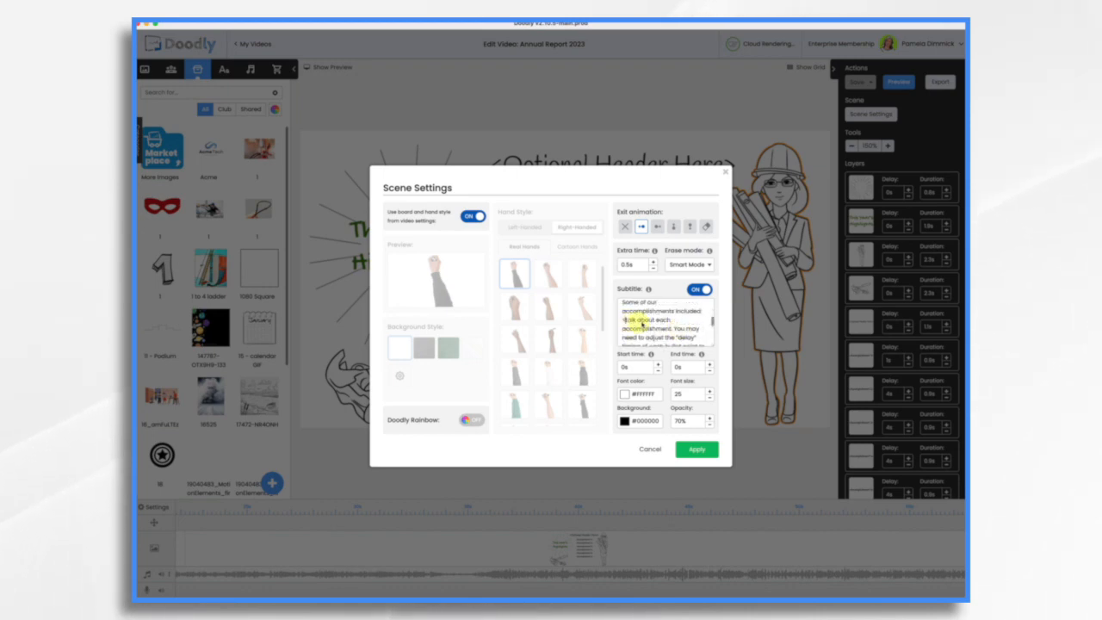
- Delete the "talk about each accomplishment" placeholder and its delay timing note from the end of the Highlights subtitle
scroll(669, 323, "down", 3)
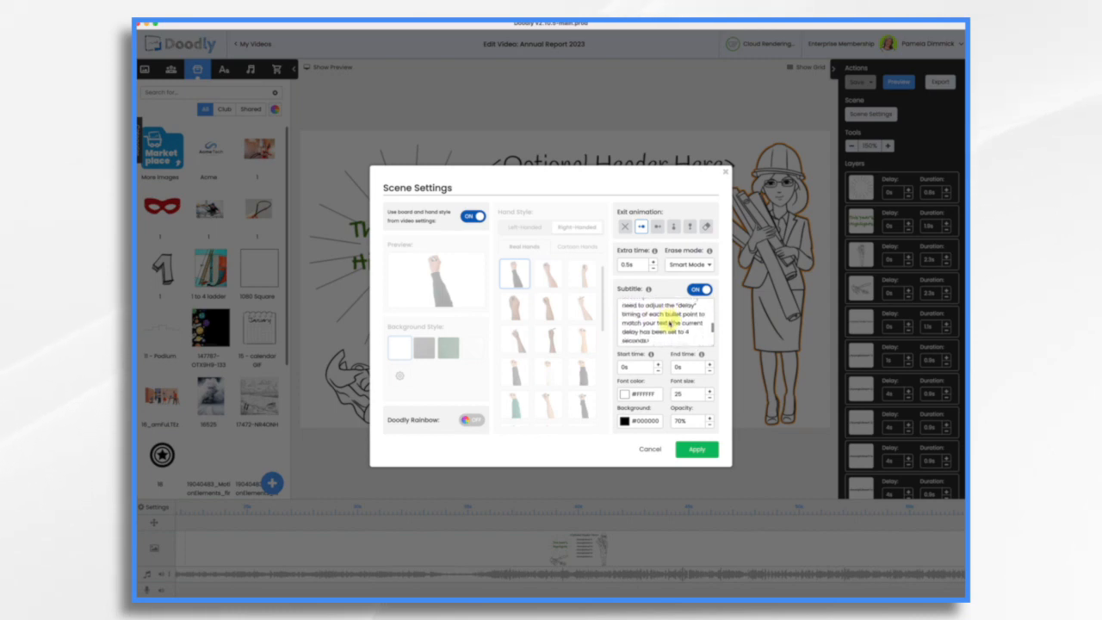
scroll(669, 323, "up", 3)
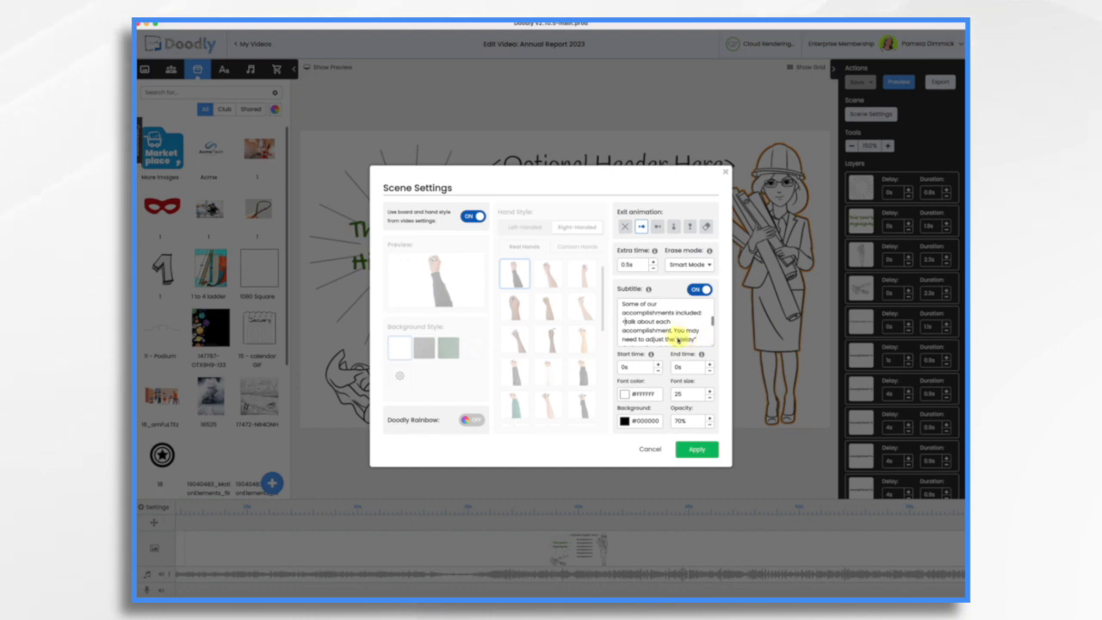
scroll(677, 338, "down", 3)
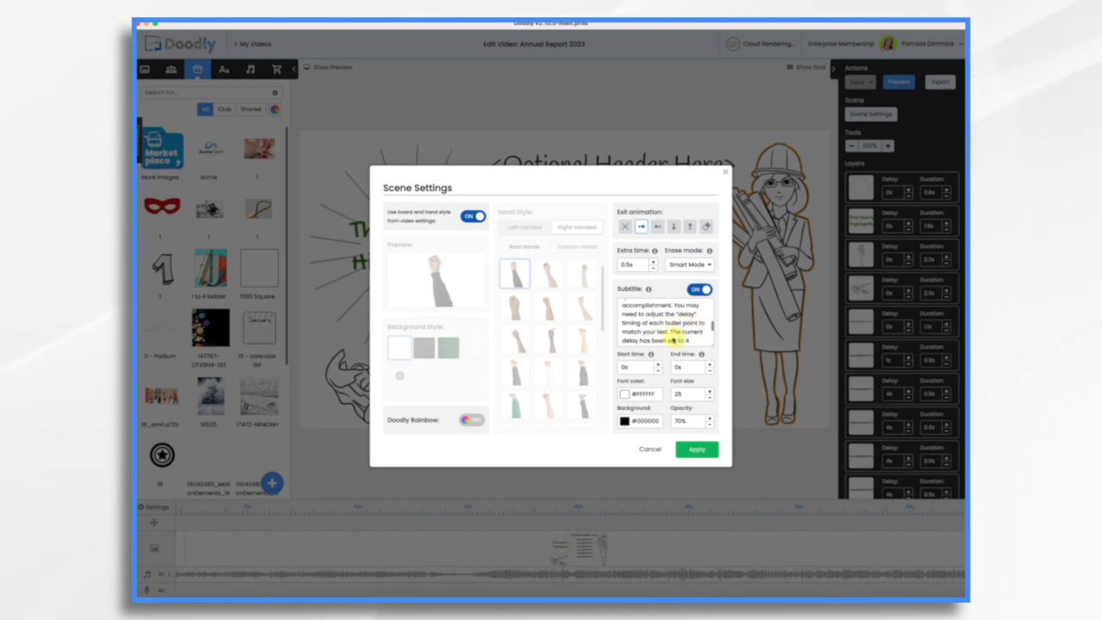
scroll(676, 336, "down", 2)
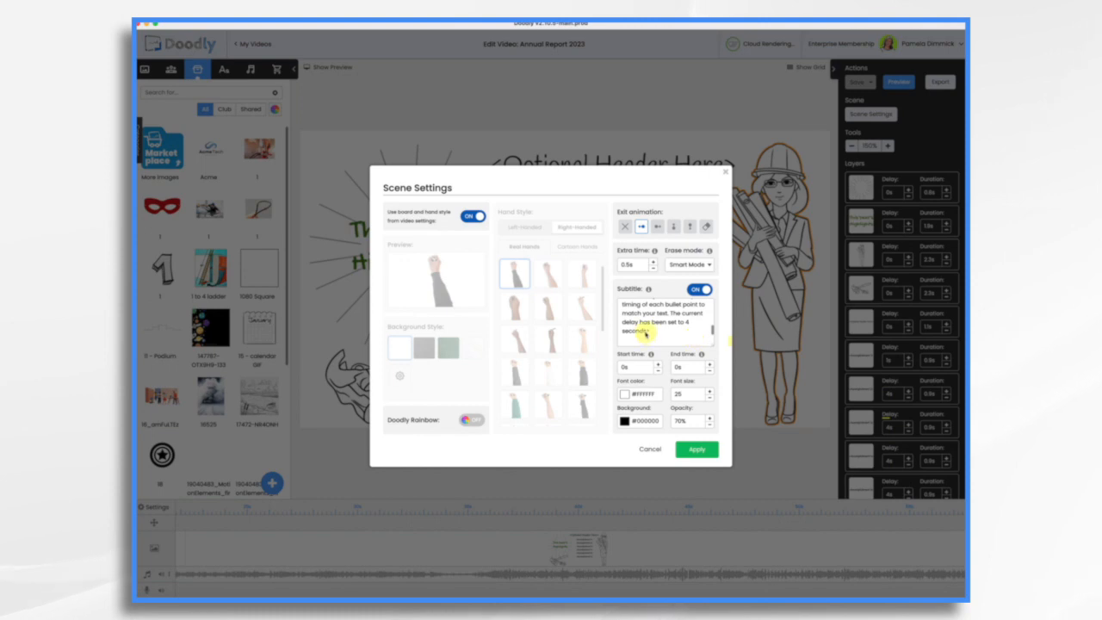
mouse_move(652, 332)
left_mouse_down()
mouse_move(644, 317)
mouse_move(647, 327)
left_mouse_up()
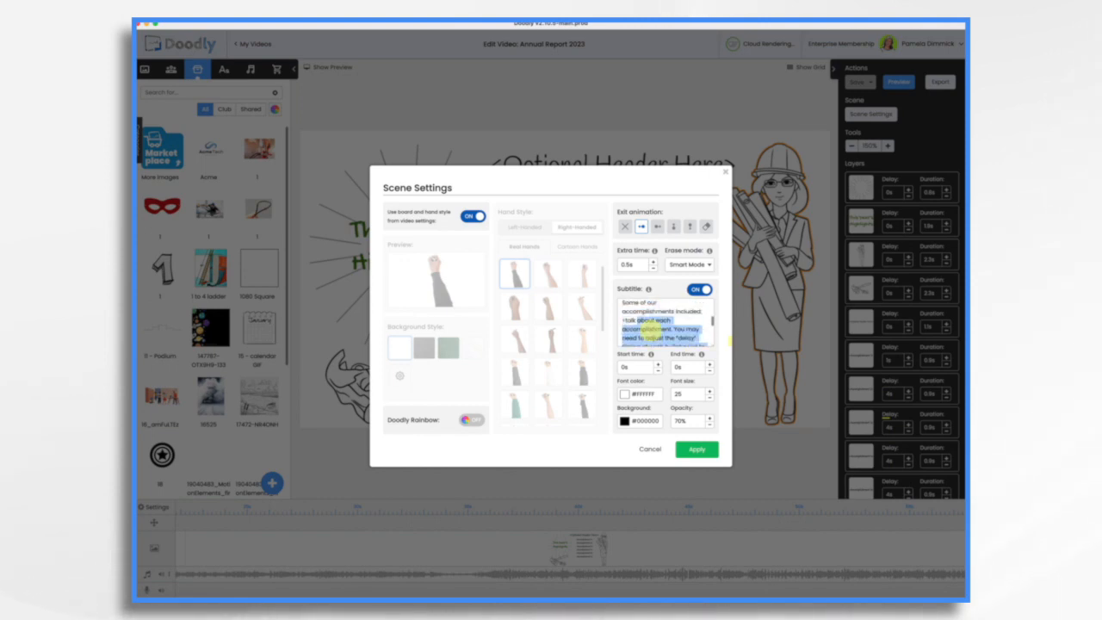
key("BackSpace")
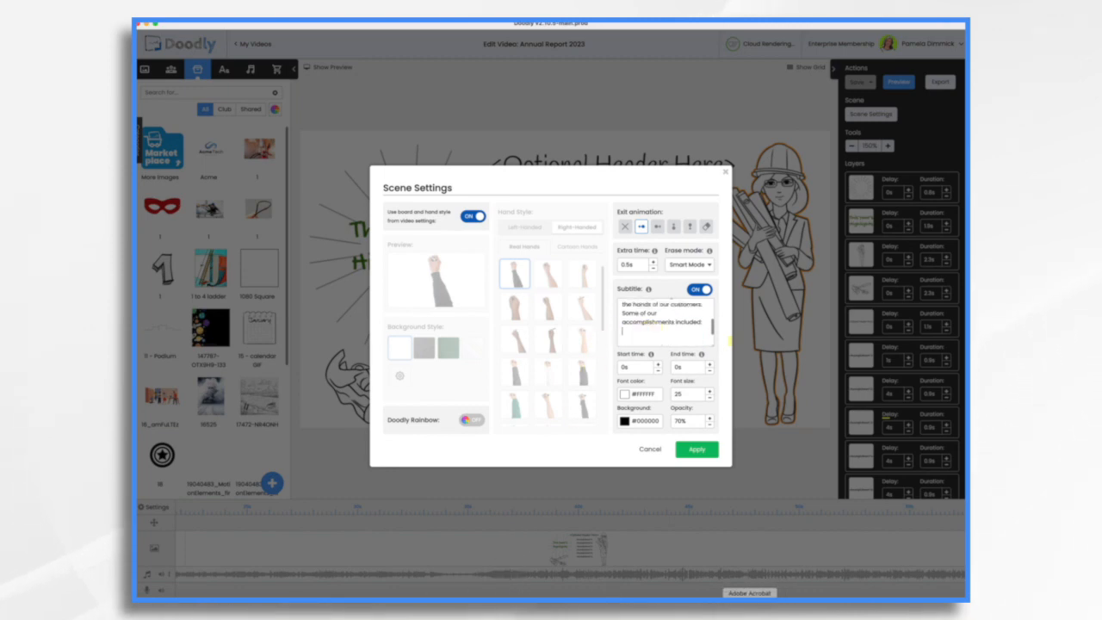
- Switch to the notes board, copy "Achieved a record-breaking 25% revenue growth." and return to the Highlights scene's subtitle in Doodly
left_click(748, 608)
double_click(551, 111)
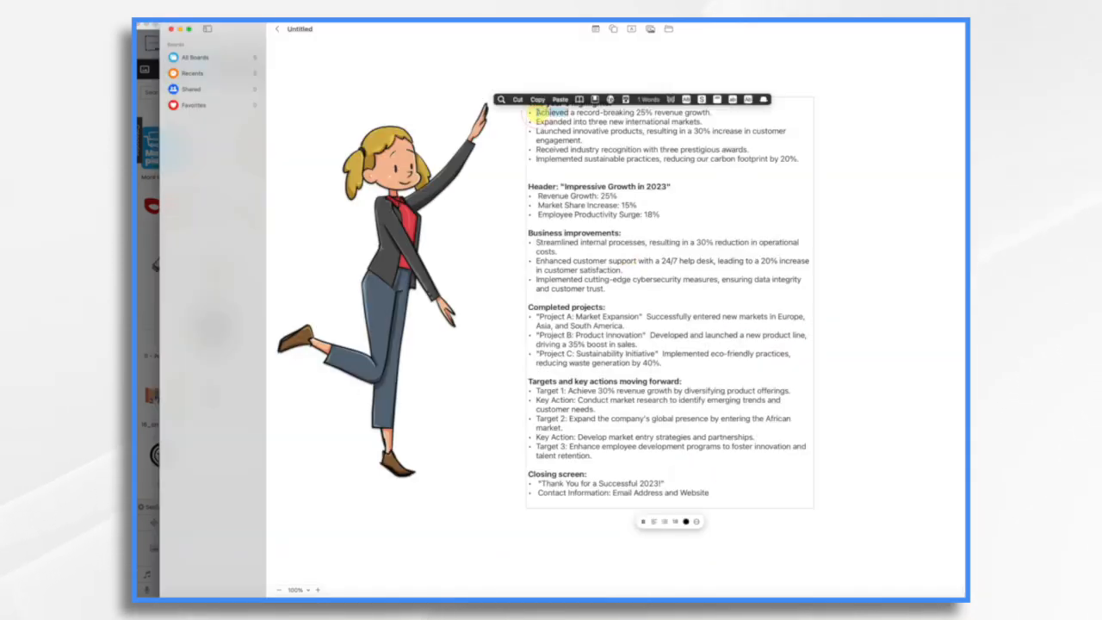
left_click_drag(535, 111, 714, 112)
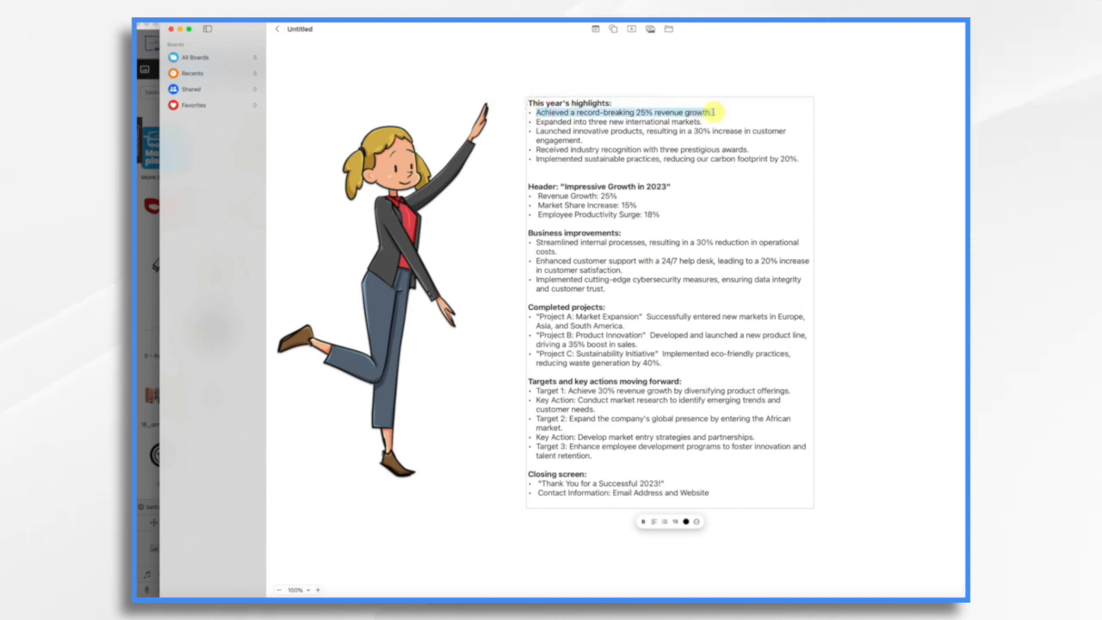
key("super+Tab")
key("Return")
key("Return")
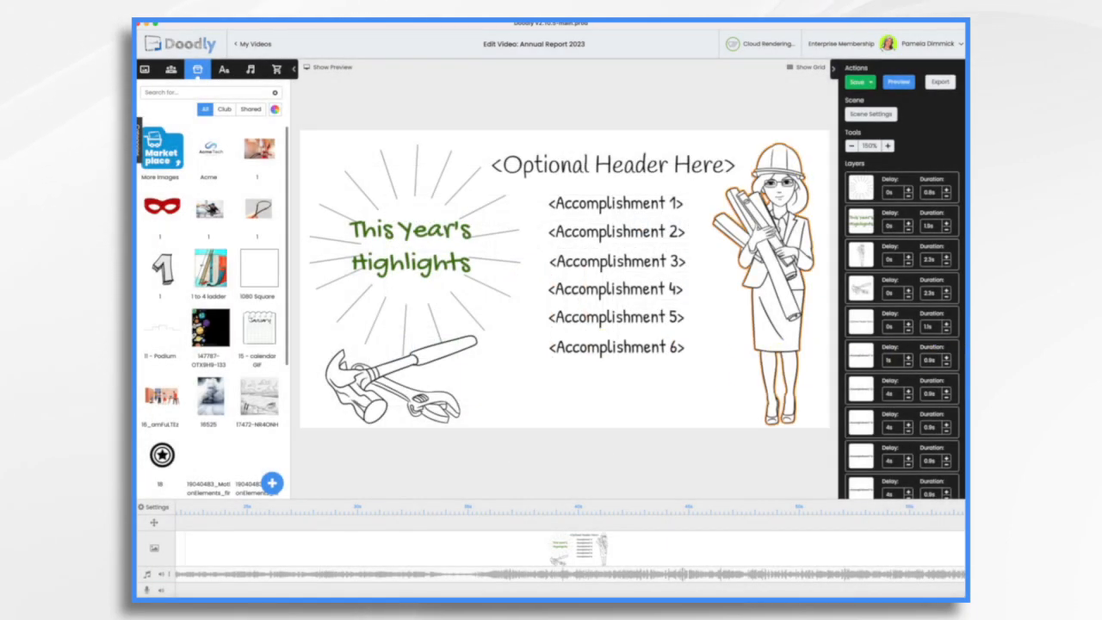
- Replace the "<Accomplishment 6>" text with "Implemented sustainable practices, reducing our carbon footprint by 20%." and turn on word wrap
double_click(629, 349)
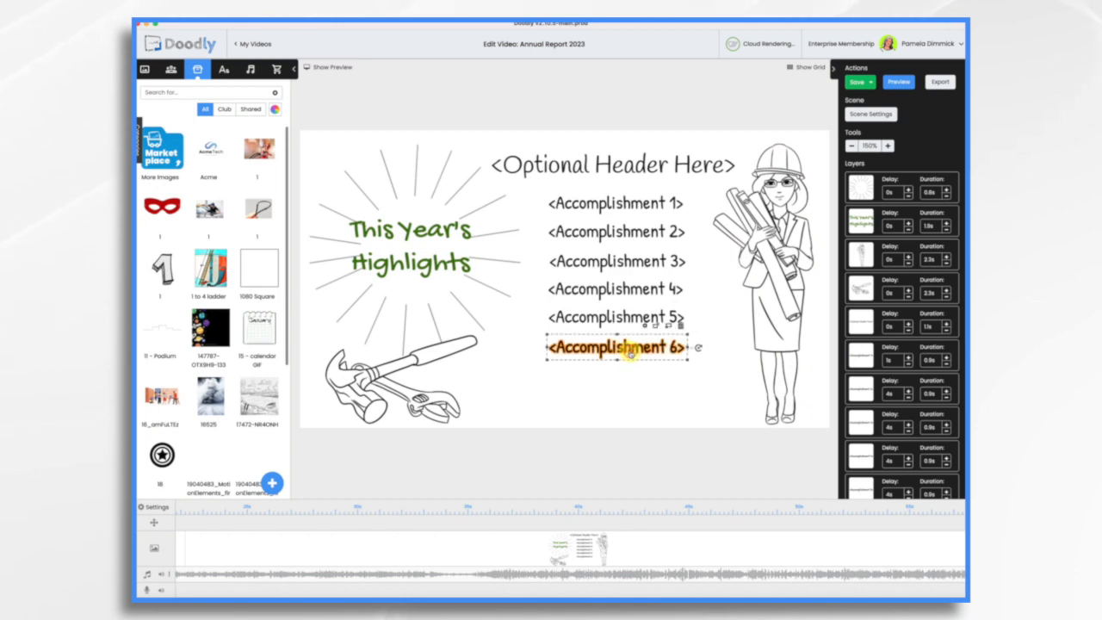
triple_click(557, 271)
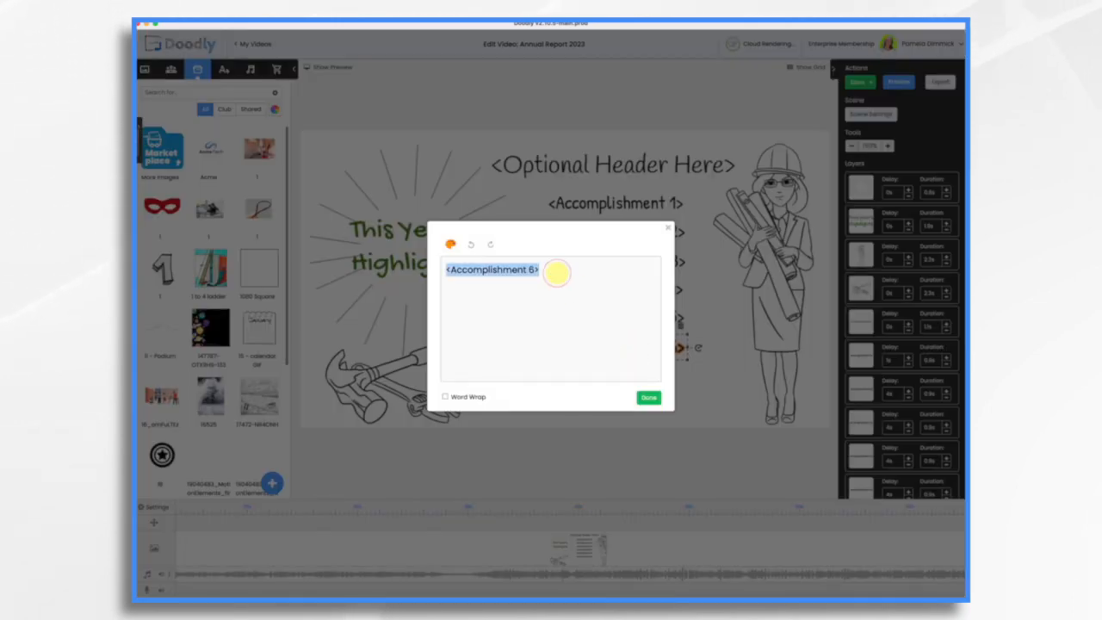
key("BackSpace")
type("Implemented sustainable practices, reducing our carbon footprint by 20%.")
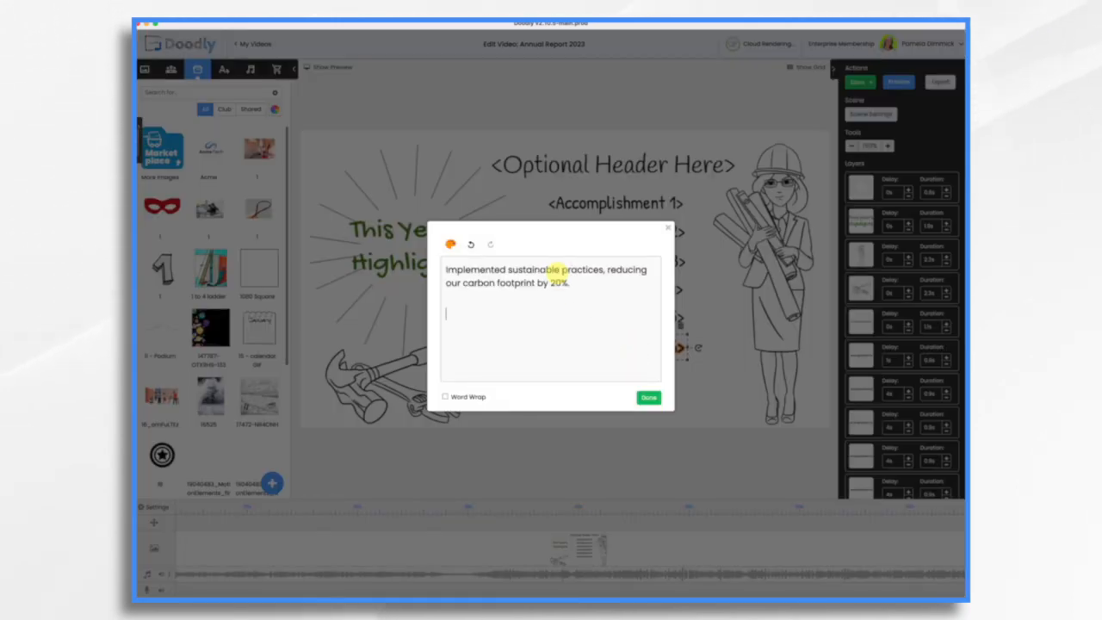
left_click(445, 397)
left_click(650, 399)
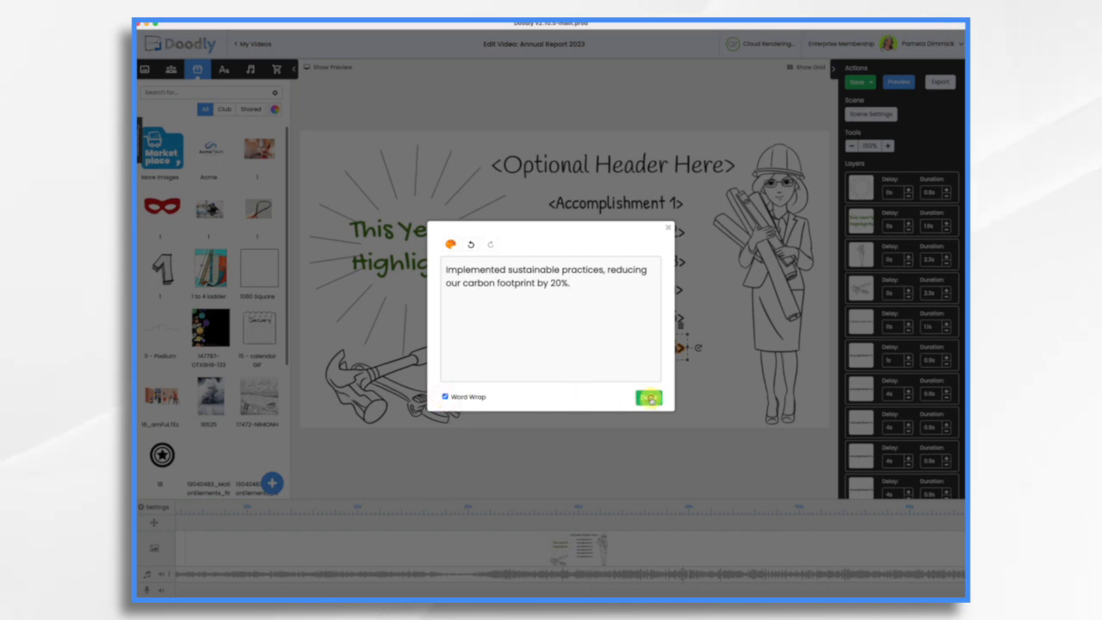
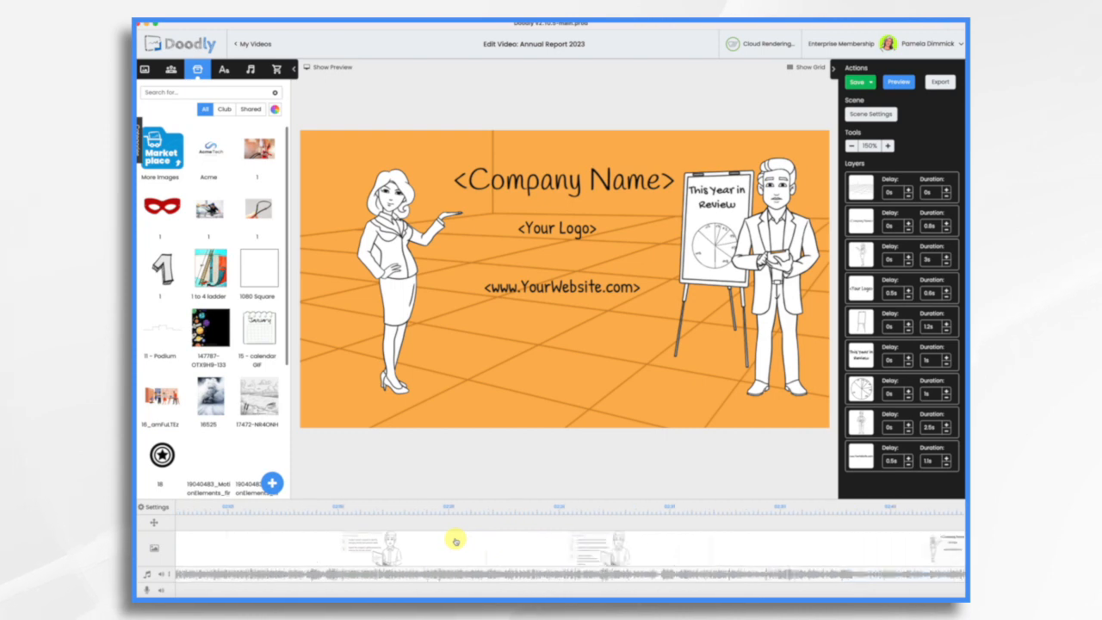
- Go through the opening scenes to This Year's Highlights and change its optional header to "Impressive Growth in 2023"
left_click(370, 540)
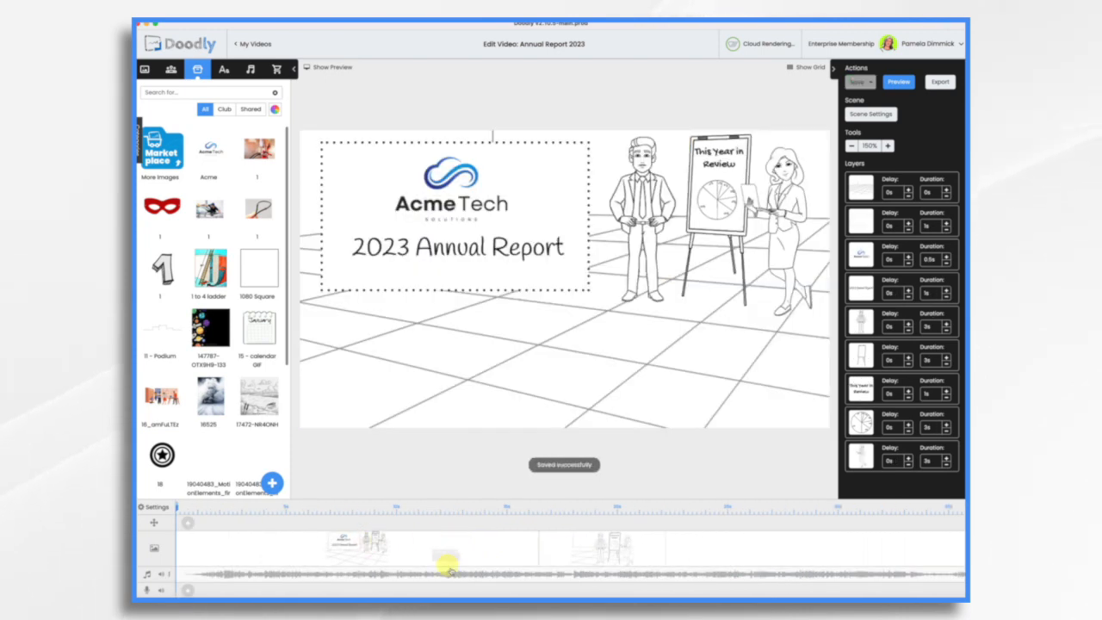
left_click(586, 551)
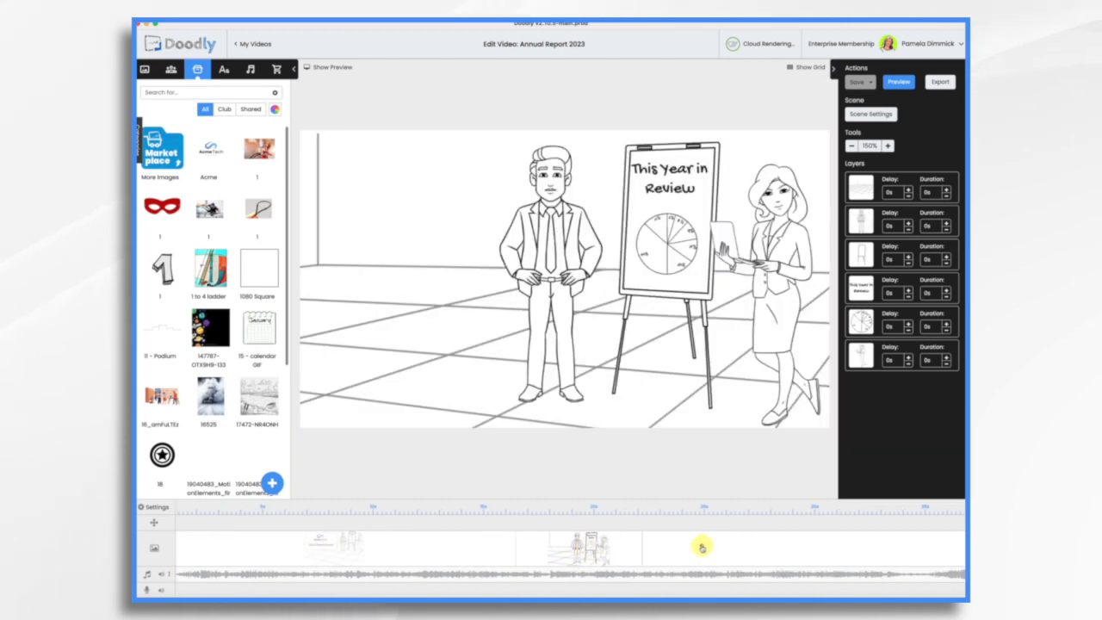
left_click(702, 548)
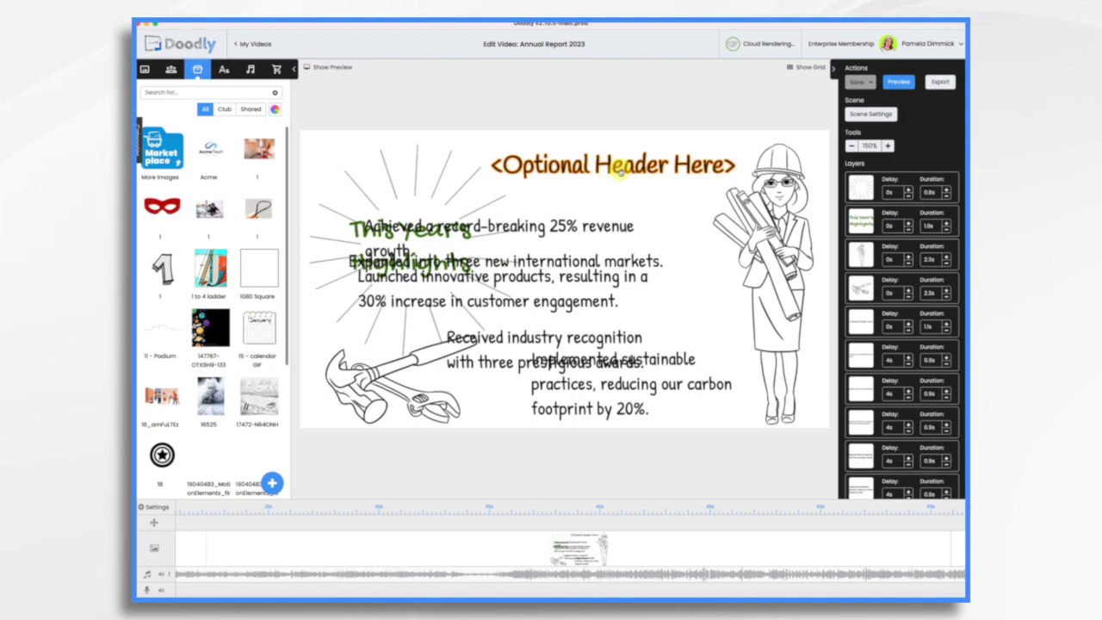
double_click(601, 172)
left_click(556, 275)
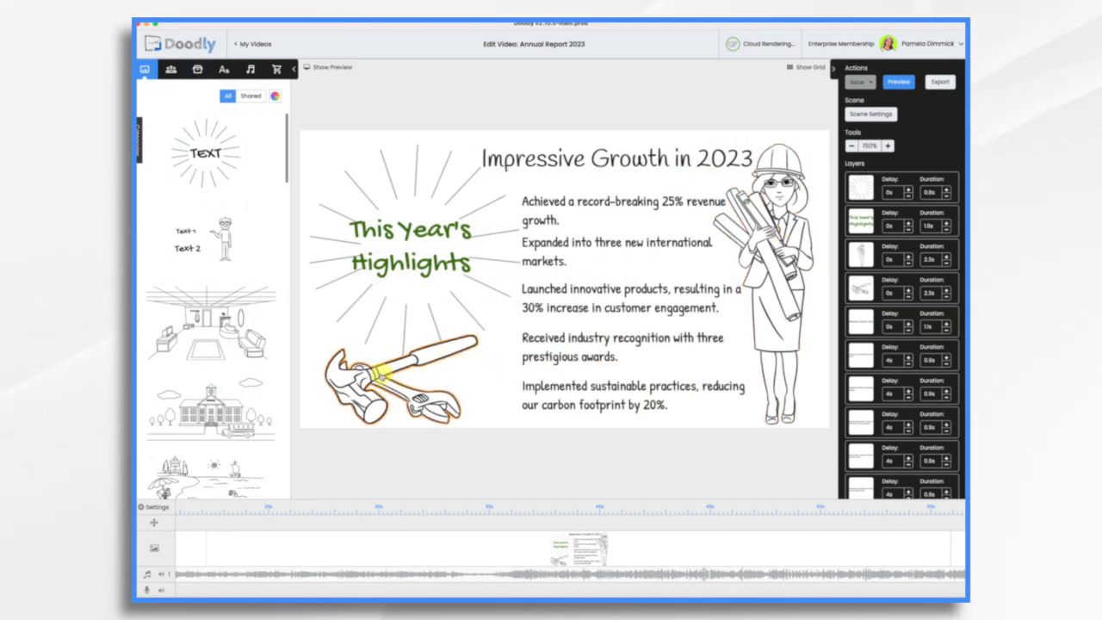
- Search the props for "gear", replace the hammer-and-wrench image with the two-gear prop, and adjust the gears' placement below the highlights heading
left_click(378, 372)
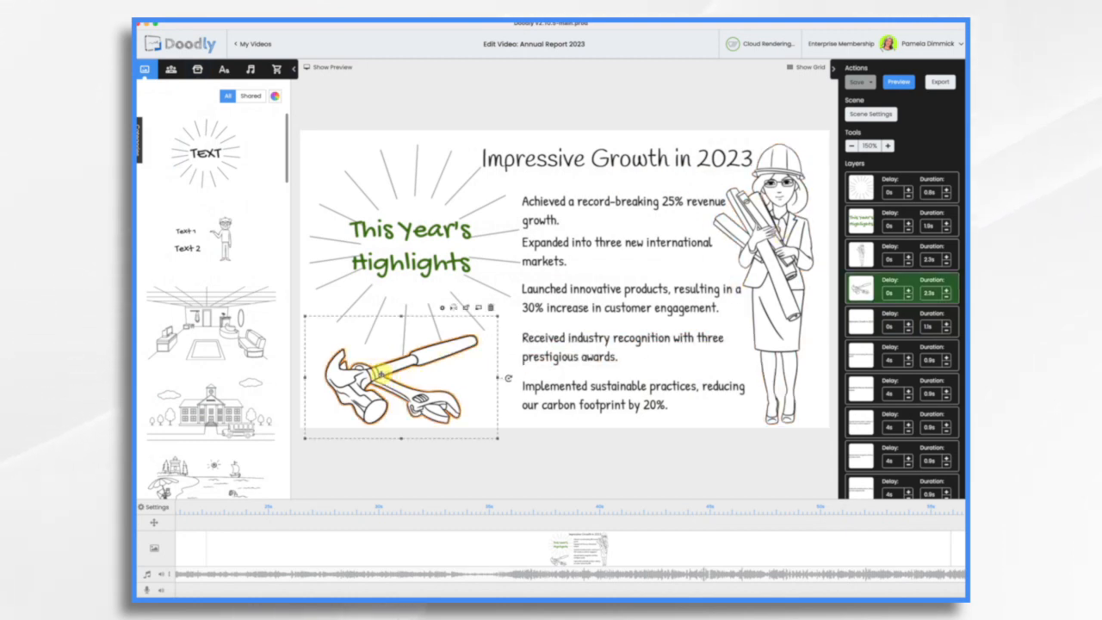
left_click(196, 71)
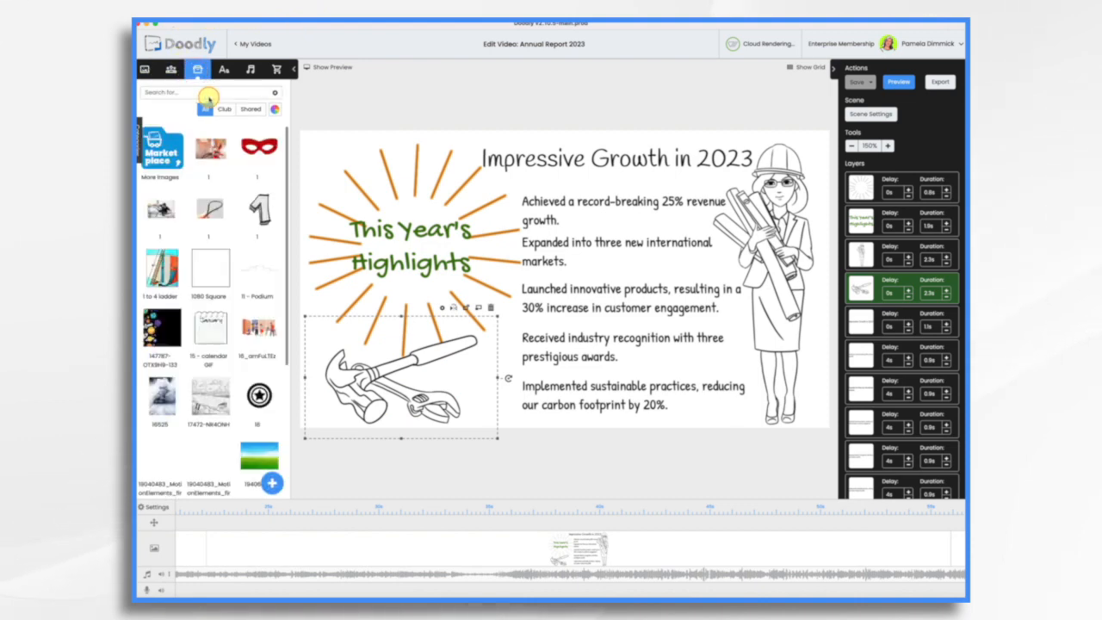
left_click(209, 93)
type("gear")
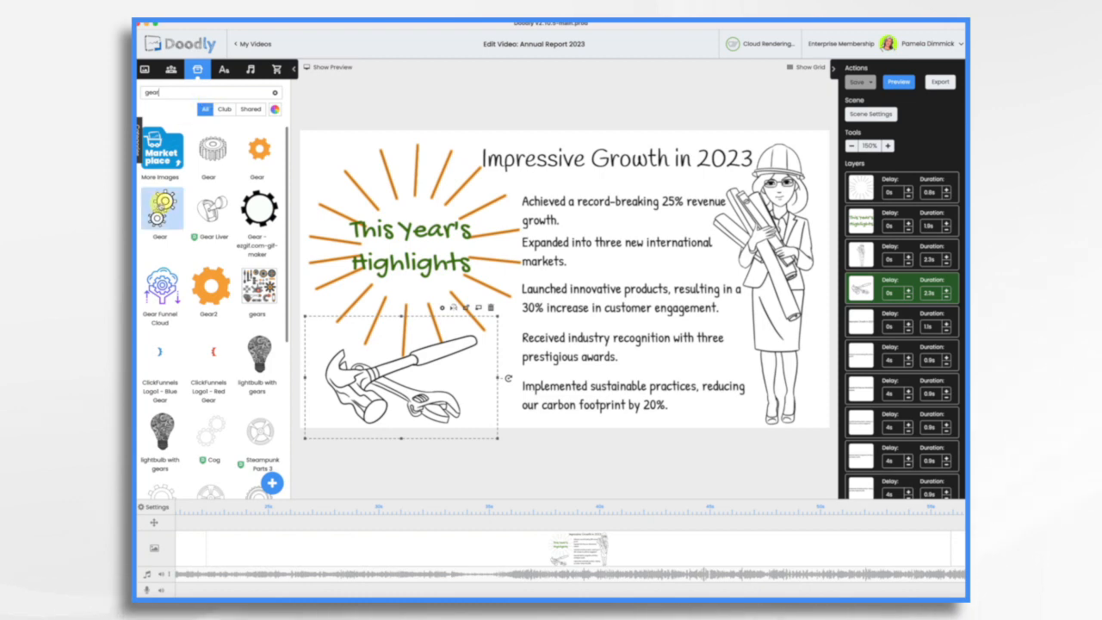
left_click_drag(164, 205, 389, 375)
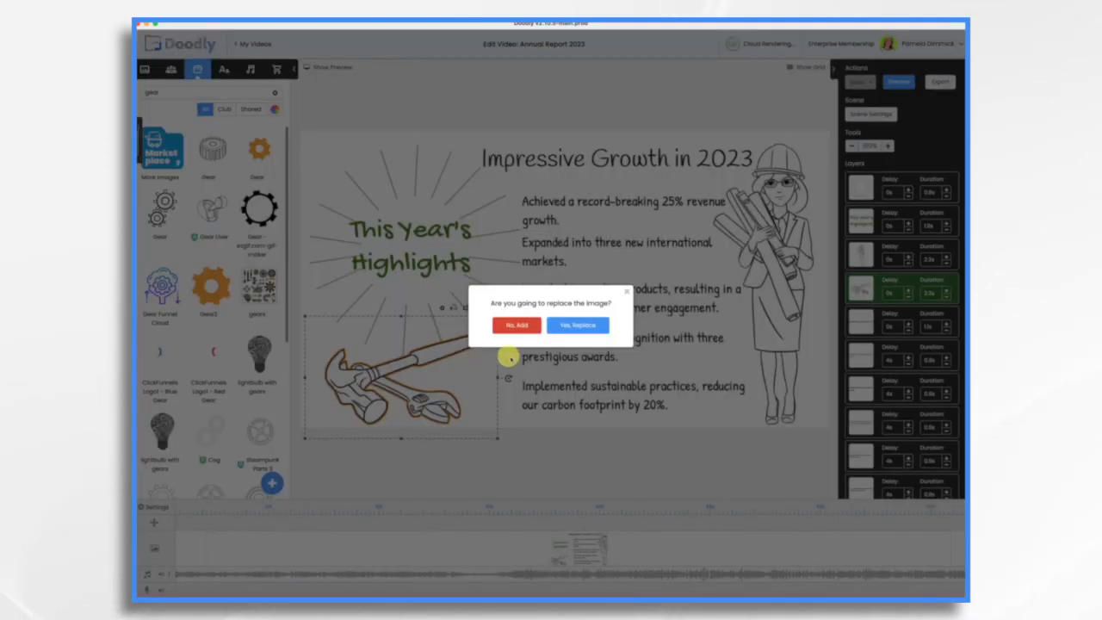
left_click(576, 324)
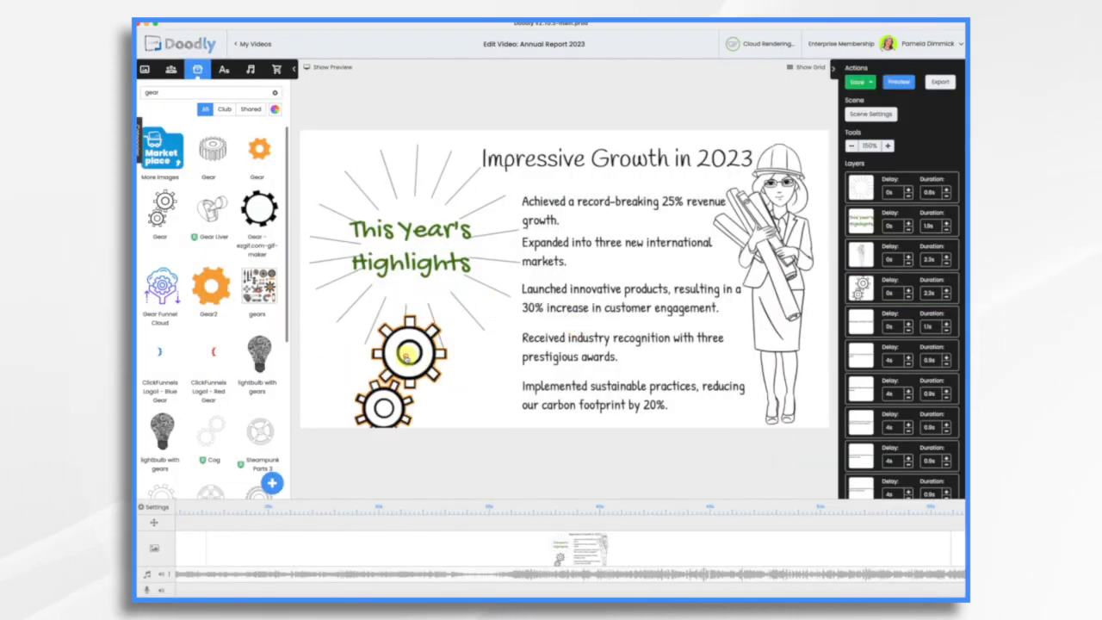
left_click(435, 352)
mouse_move(435, 351)
left_mouse_down()
mouse_move(454, 349)
mouse_move(467, 419)
left_mouse_up()
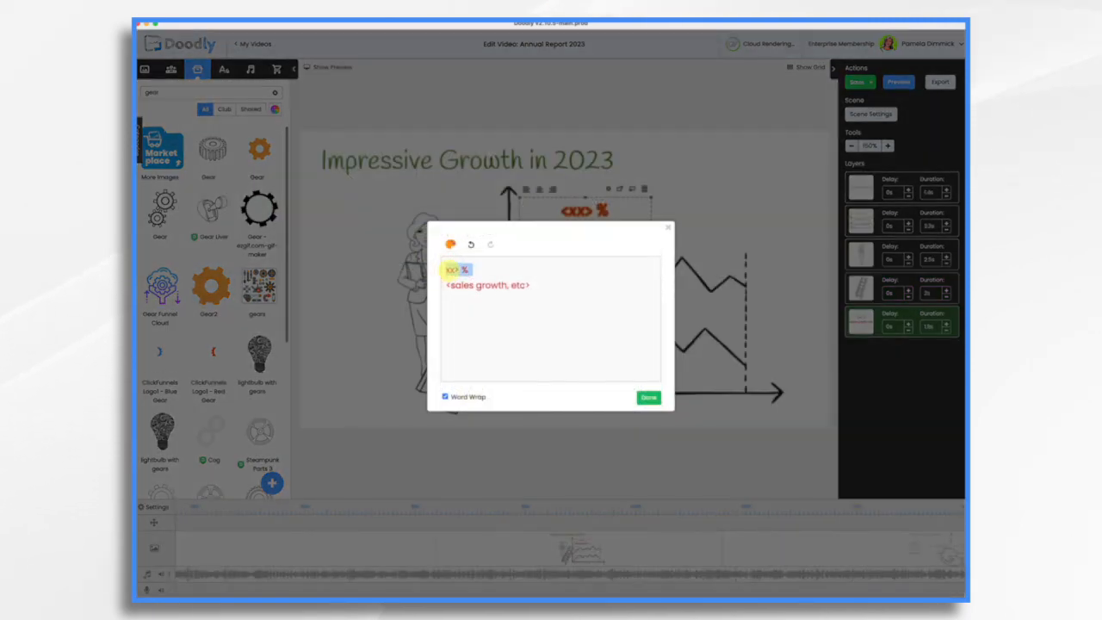
- Replace the growth scene's placeholder text with the lines "Revenue Growth: 25%", "Market Share Increase: 15%" and "Employee Productivity Surge: 18%"
key("ctrl+a")
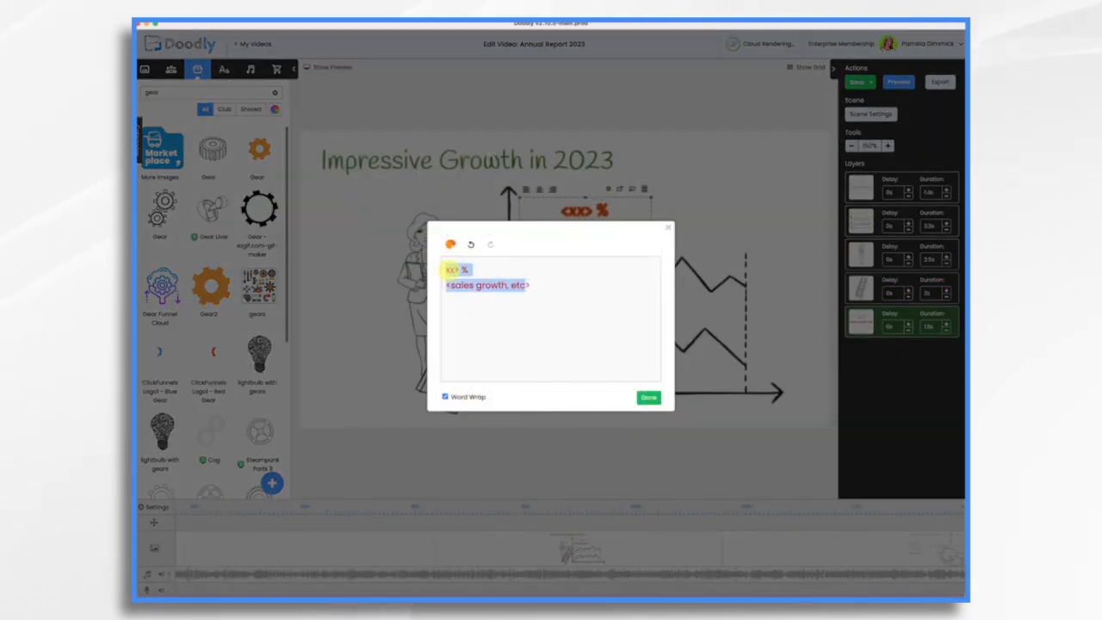
key("BackSpace")
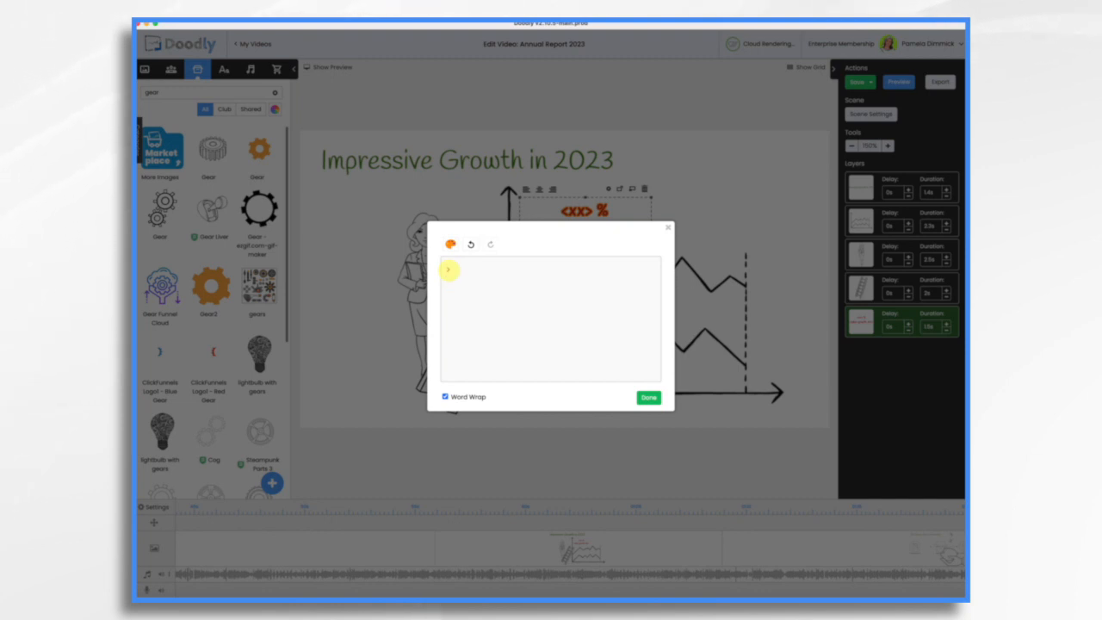
type("Revenue Growth: 25% Market Share Increase: 15% Employee Productivity Surge: 18%")
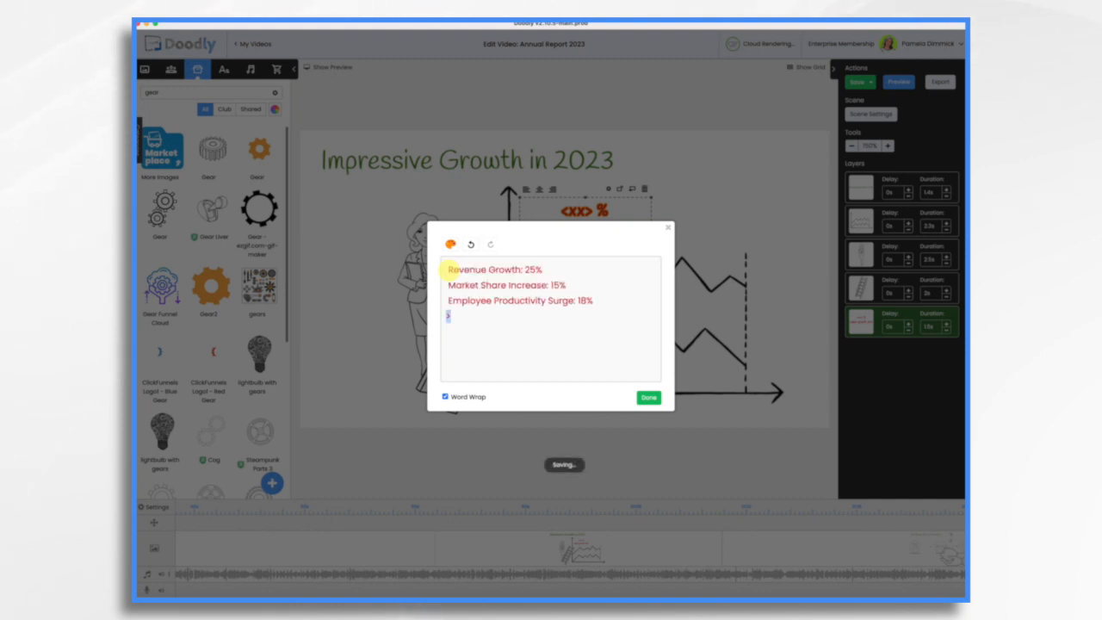
key("BackSpace")
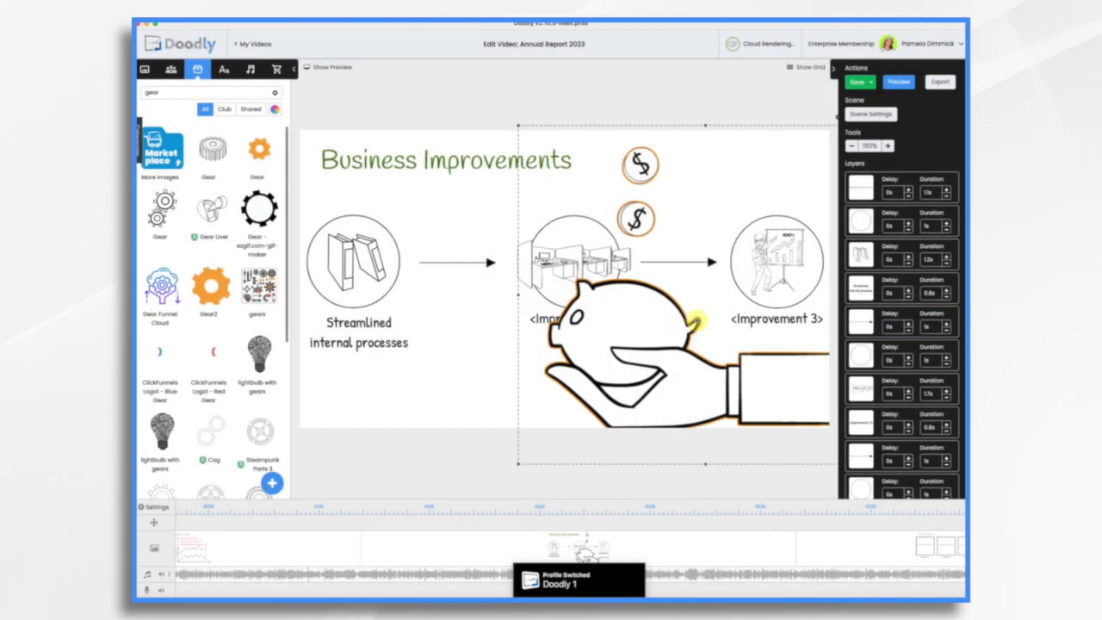
- In the Business Improvements scene, move the piggy bank hand image up off the labels and replace the "<Improvement 2>" text
left_click_drag(669, 382, 598, 155)
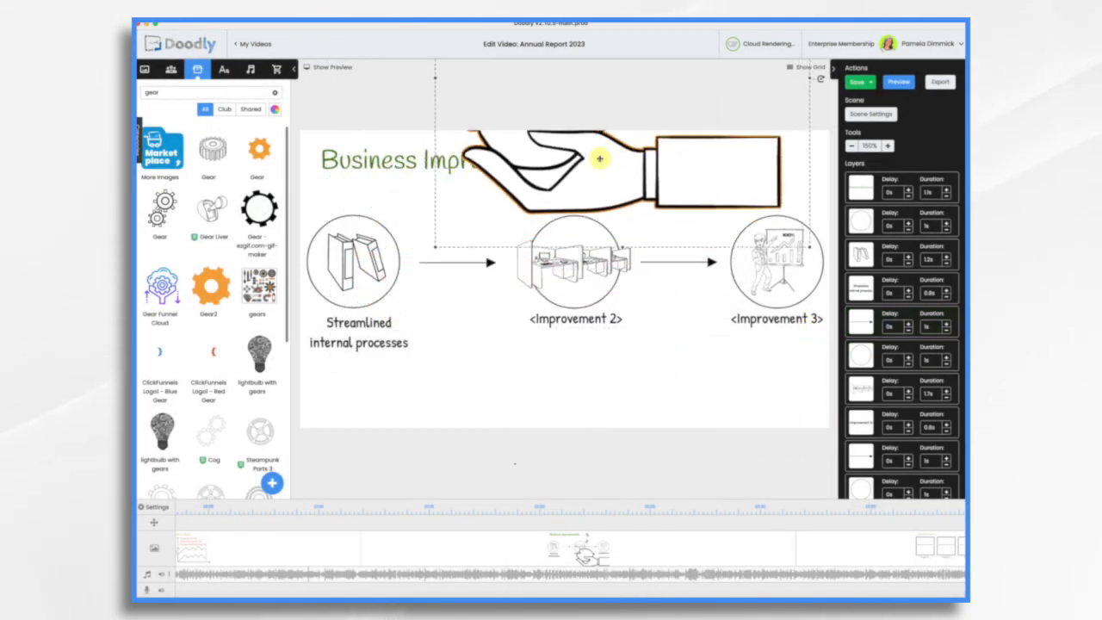
double_click(589, 324)
key("ctrl+a")
type("En")
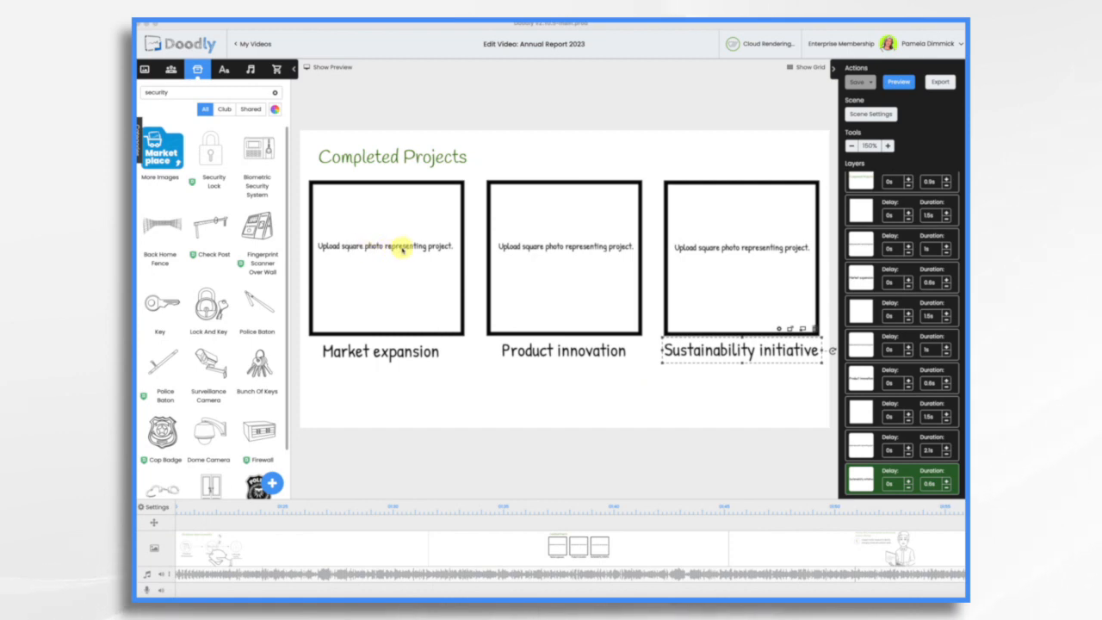
- Delete the three "Upload square photo representing project." placeholder texts from the Completed Projects frames
scroll(887, 444, "up", 1)
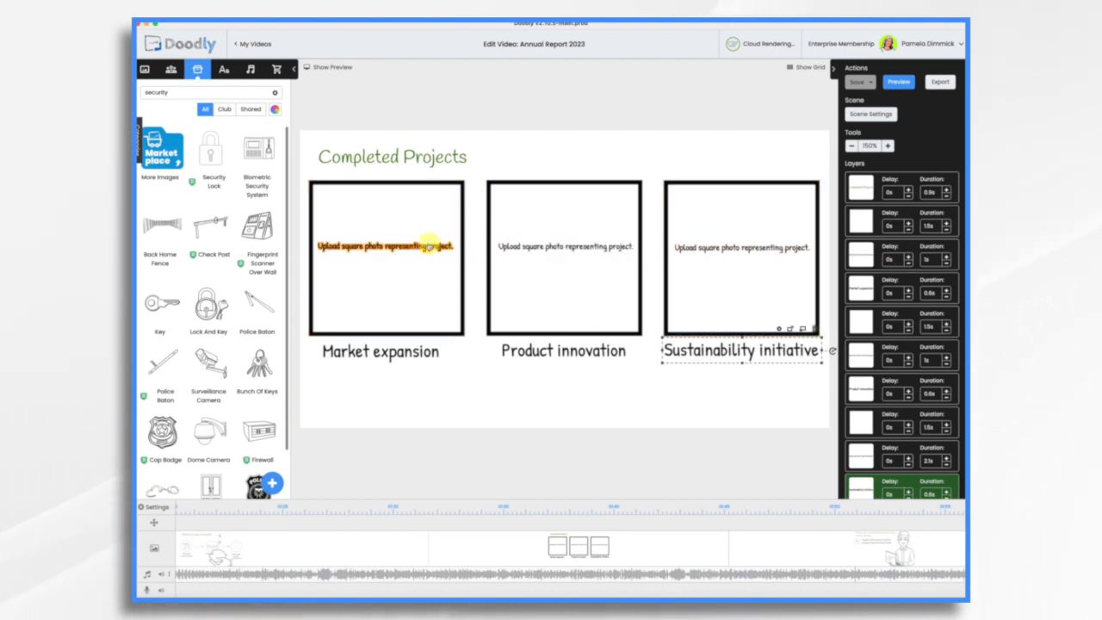
left_click(425, 247)
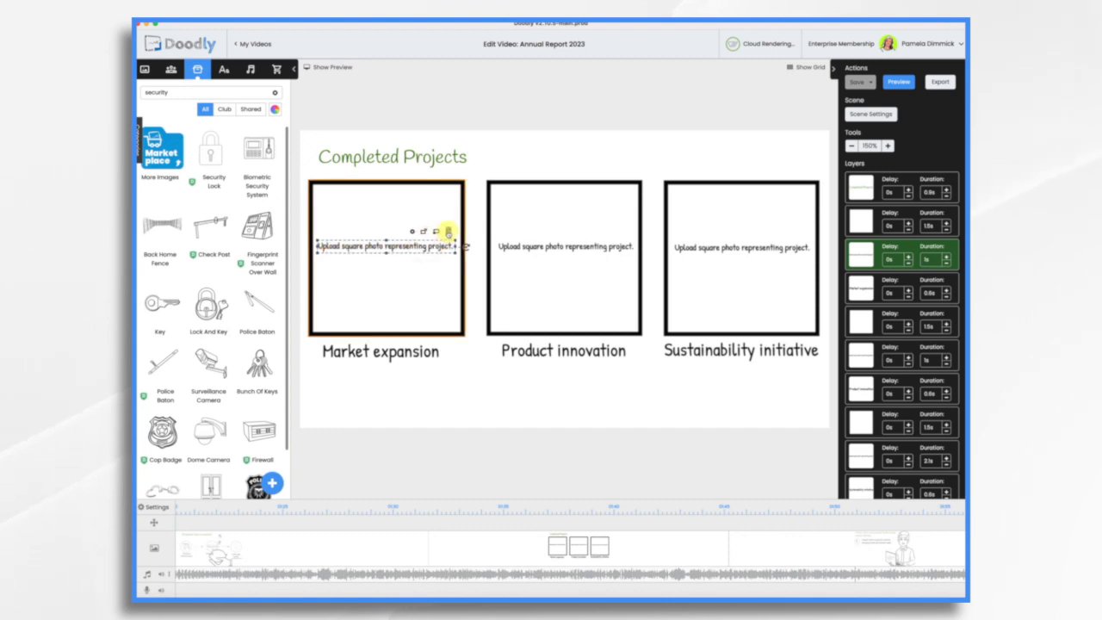
left_click(448, 232)
left_click(575, 335)
left_click(576, 246)
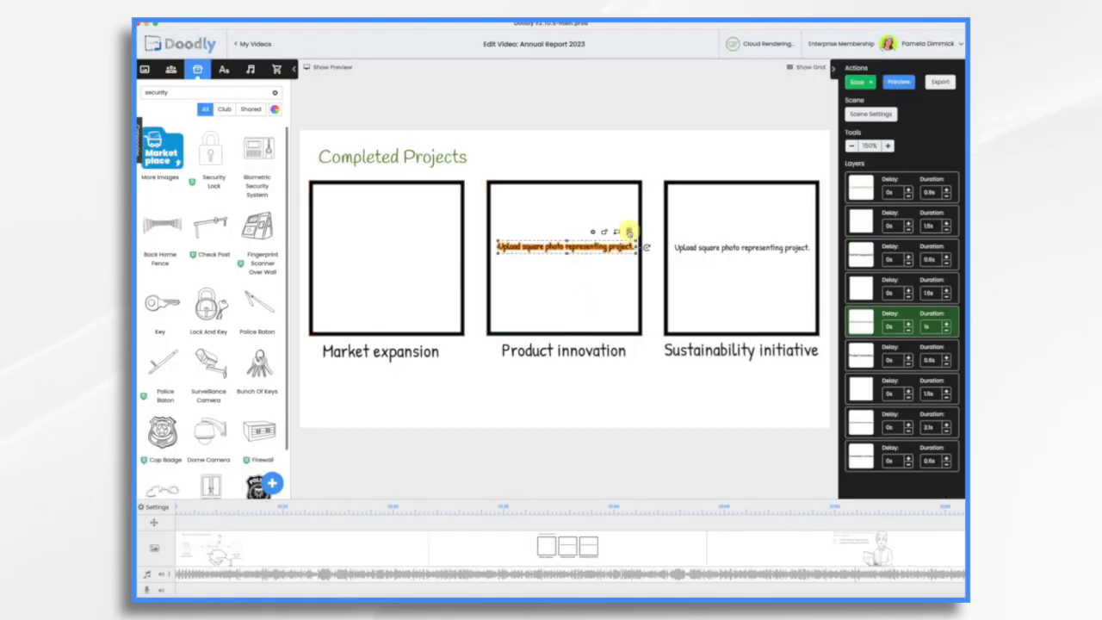
left_click(630, 232)
left_click(575, 336)
left_click(721, 247)
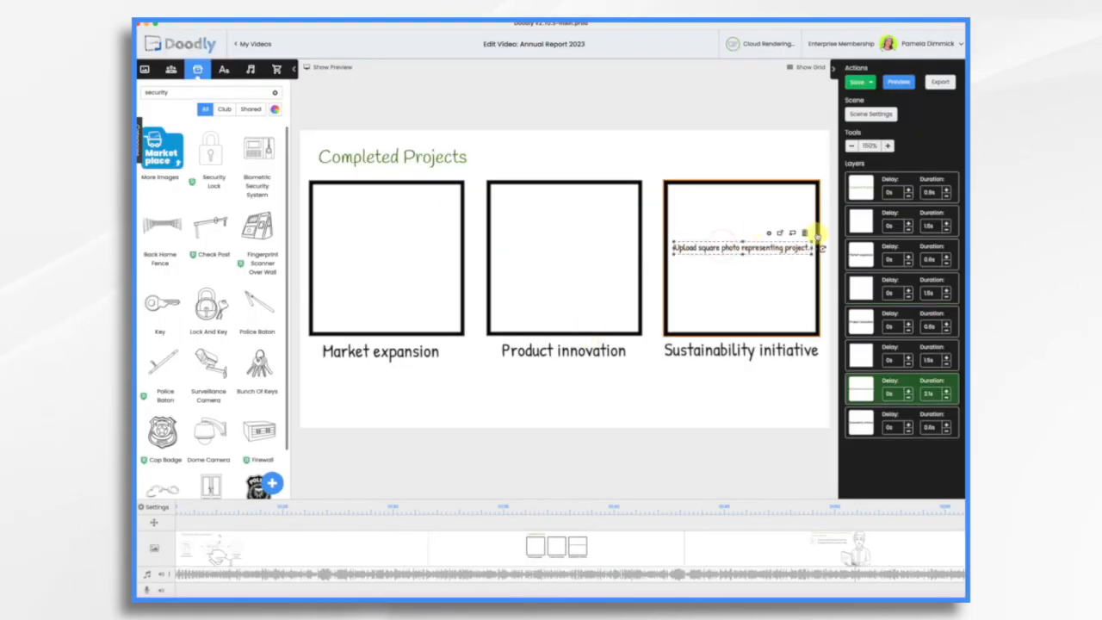
left_click(806, 233)
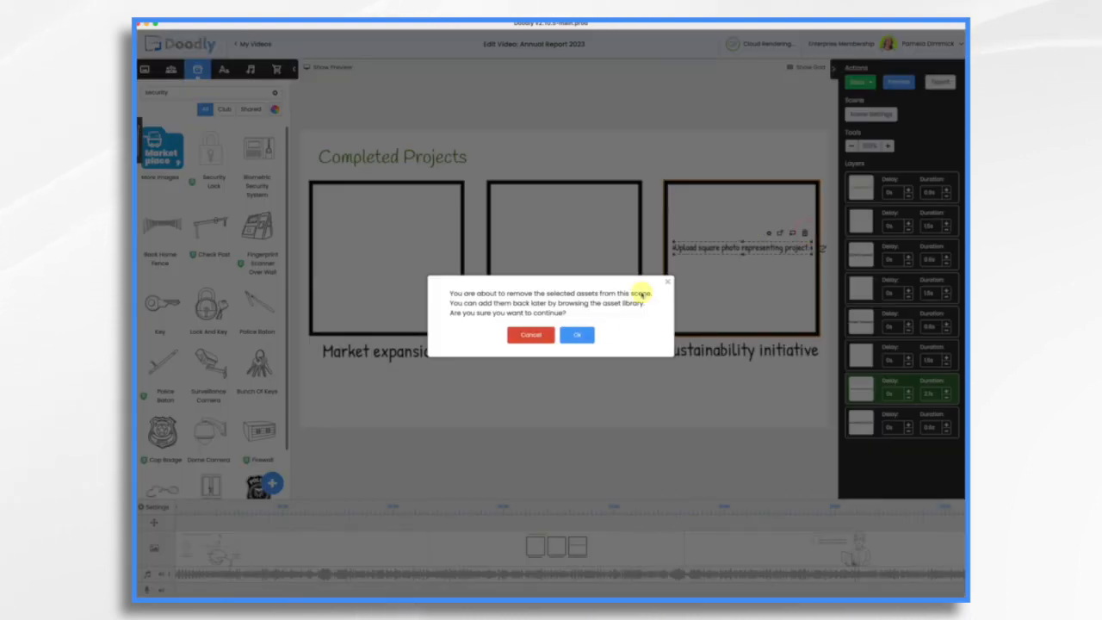
left_click(578, 336)
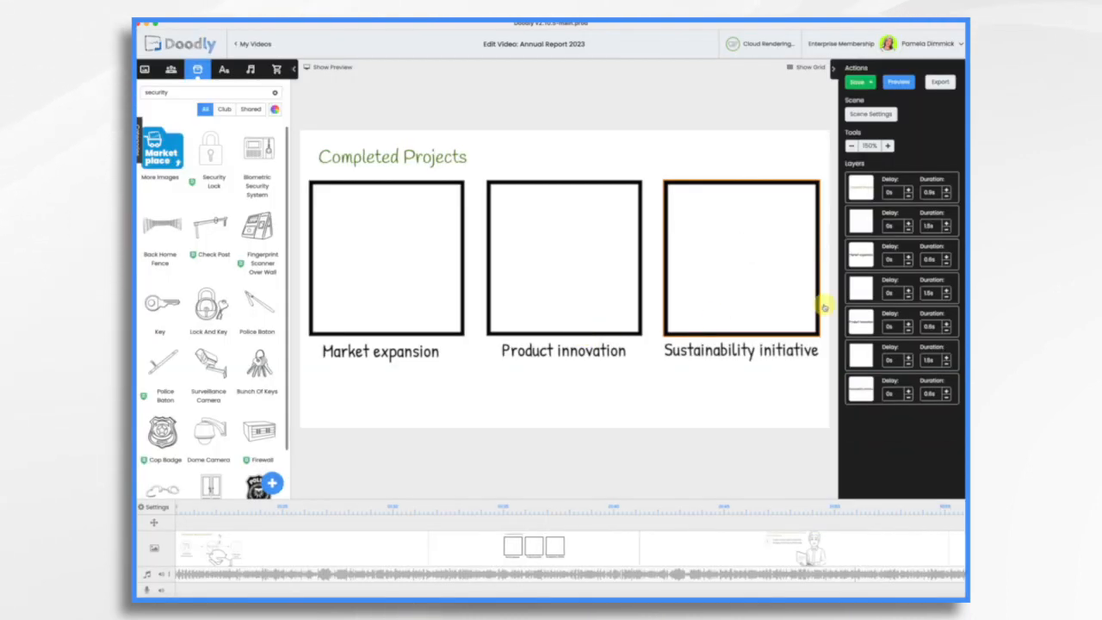
- Upload the city, innovation and recycle project photos to the library as new props
left_click(370, 266)
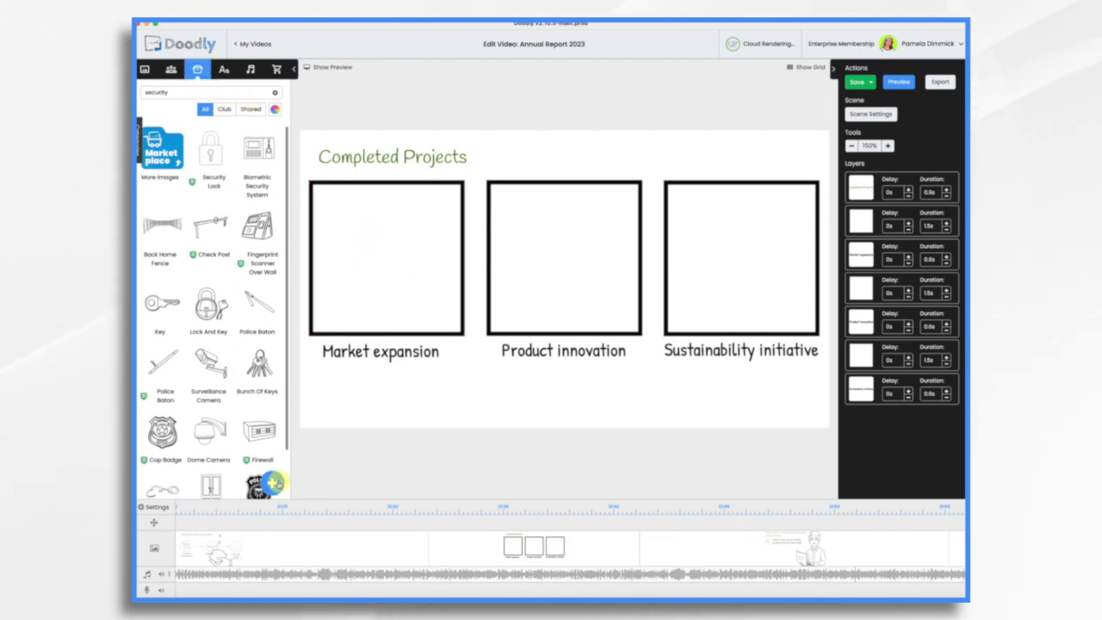
left_click(272, 483)
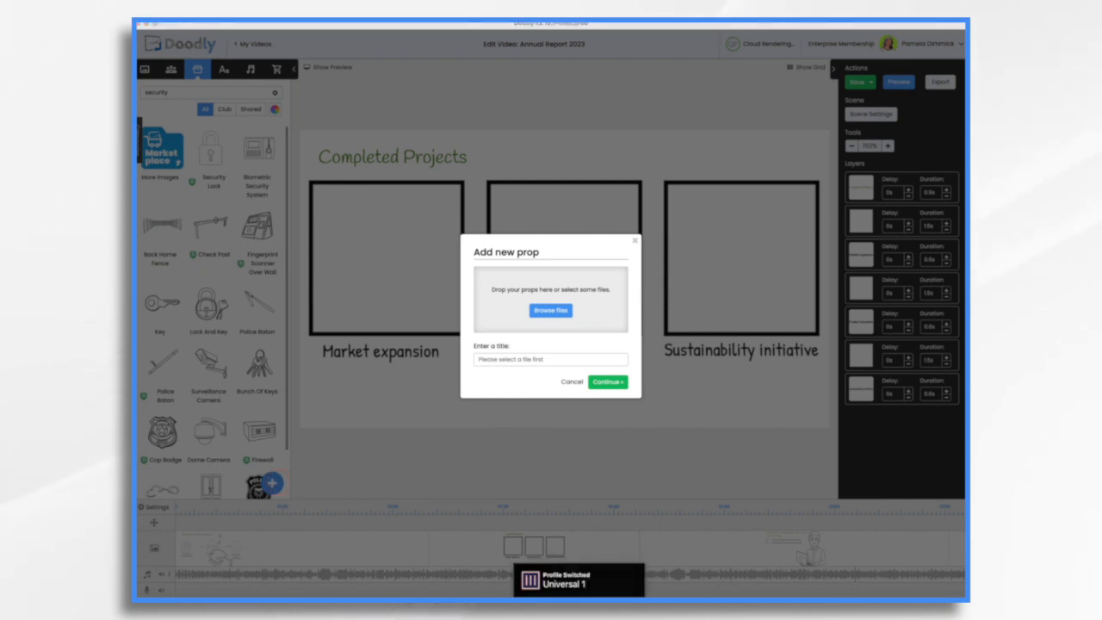
left_click_drag(872, 176, 555, 310)
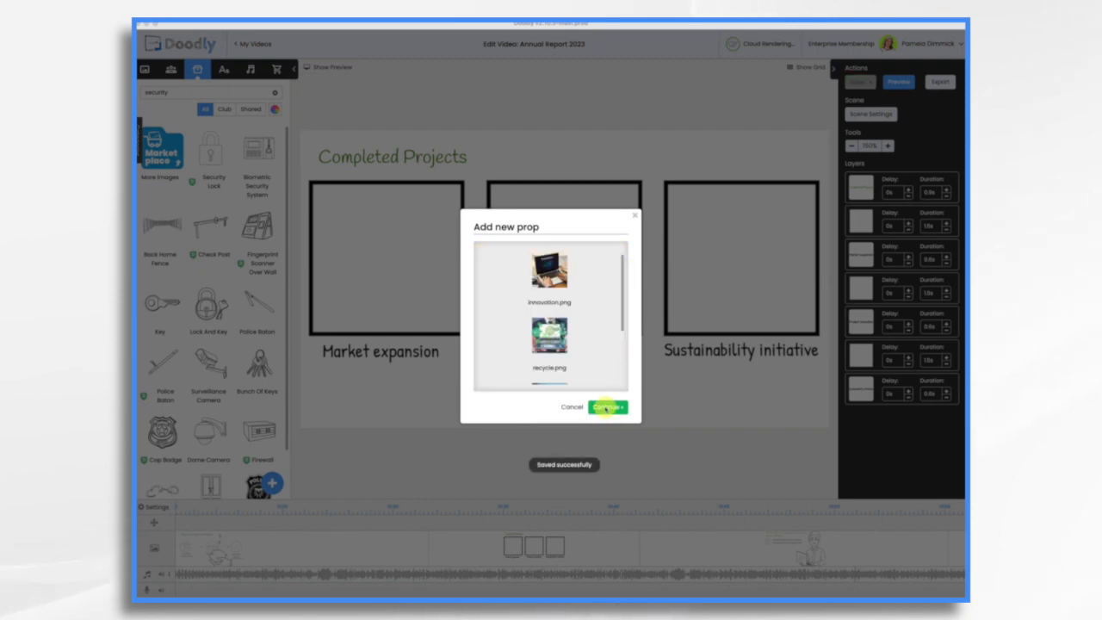
left_click(606, 408)
- Add the city, recycle and innovation photos over the first, second and third project frames without replacing the frames
left_click_drag(222, 156, 407, 277)
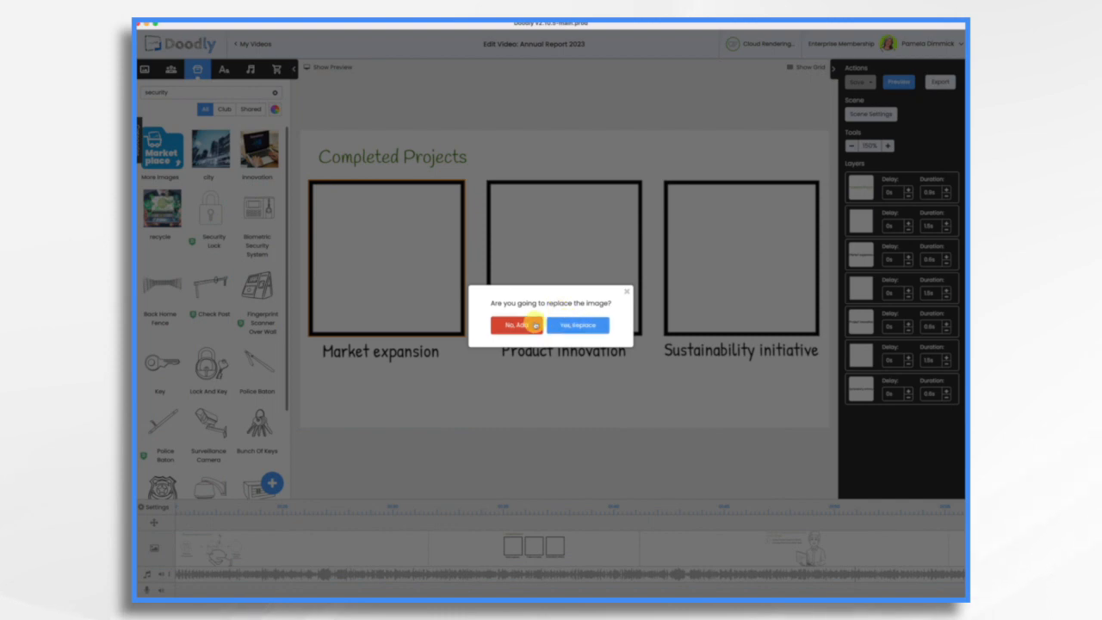
left_click(519, 326)
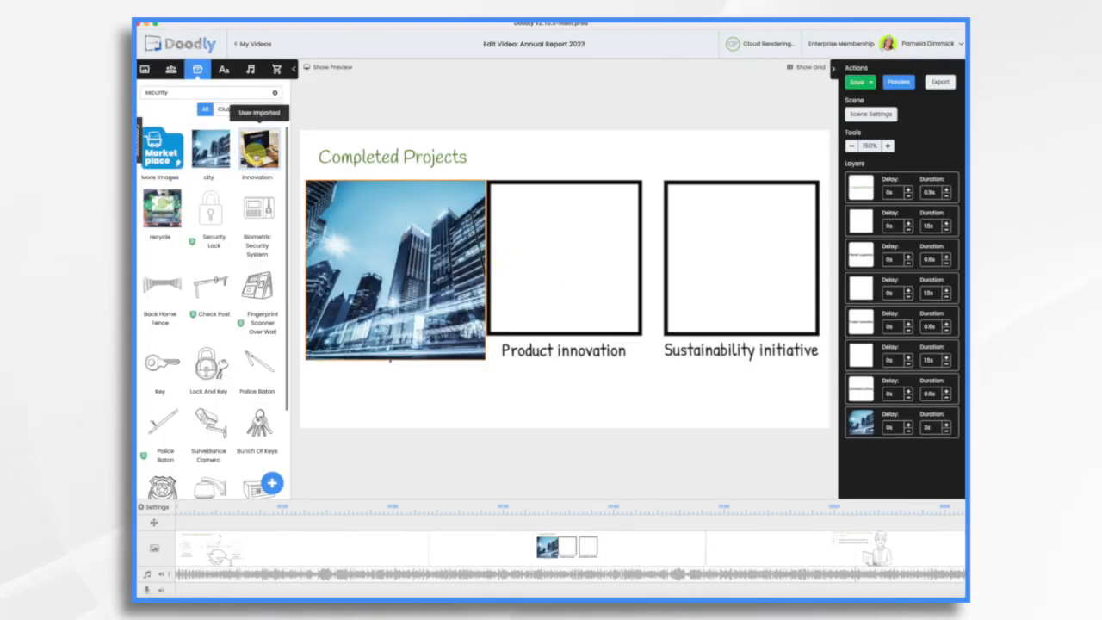
left_click_drag(162, 206, 602, 245)
left_click(519, 327)
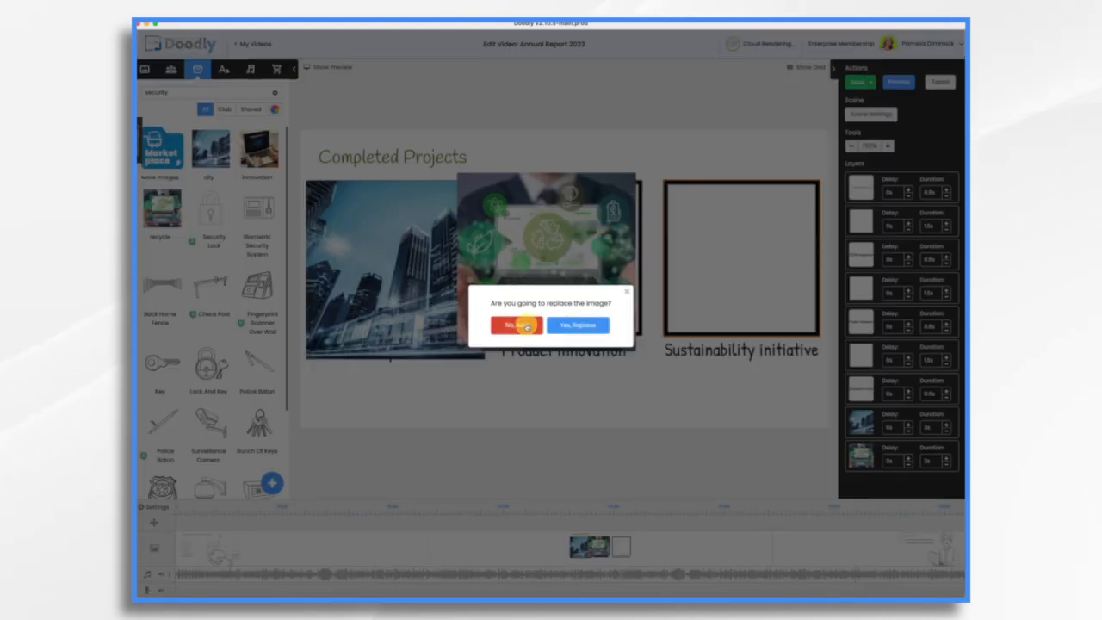
left_click(520, 325)
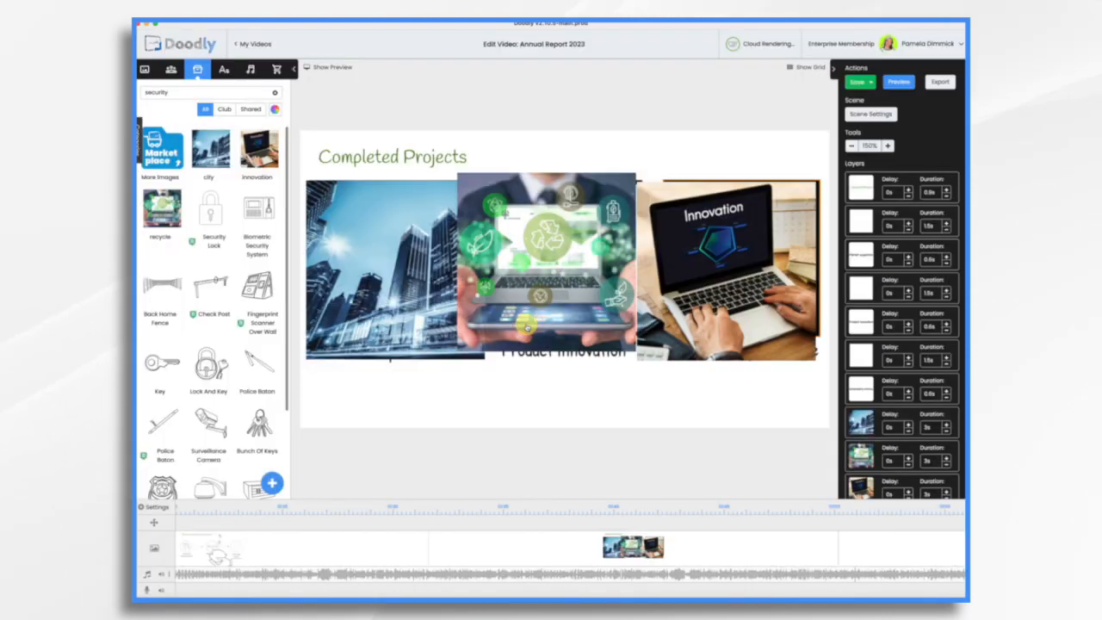
- Select the city, recycle and innovation photos together and scale them down proportionally
left_click(860, 422)
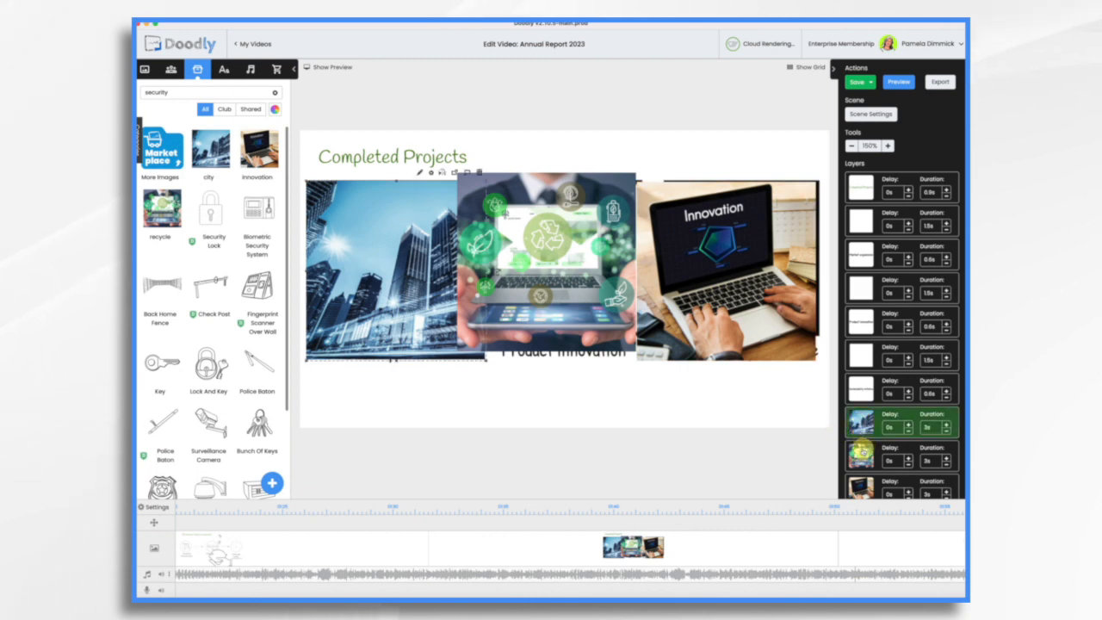
left_click(860, 451, "shift")
left_click(866, 486, "shift")
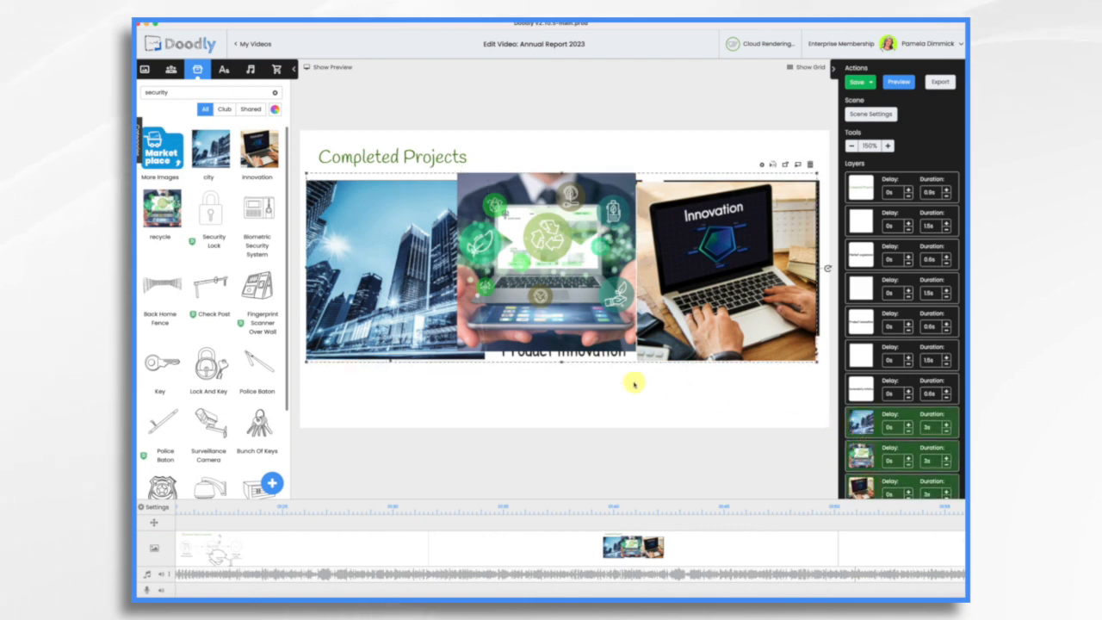
left_click_drag(817, 361, 742, 324)
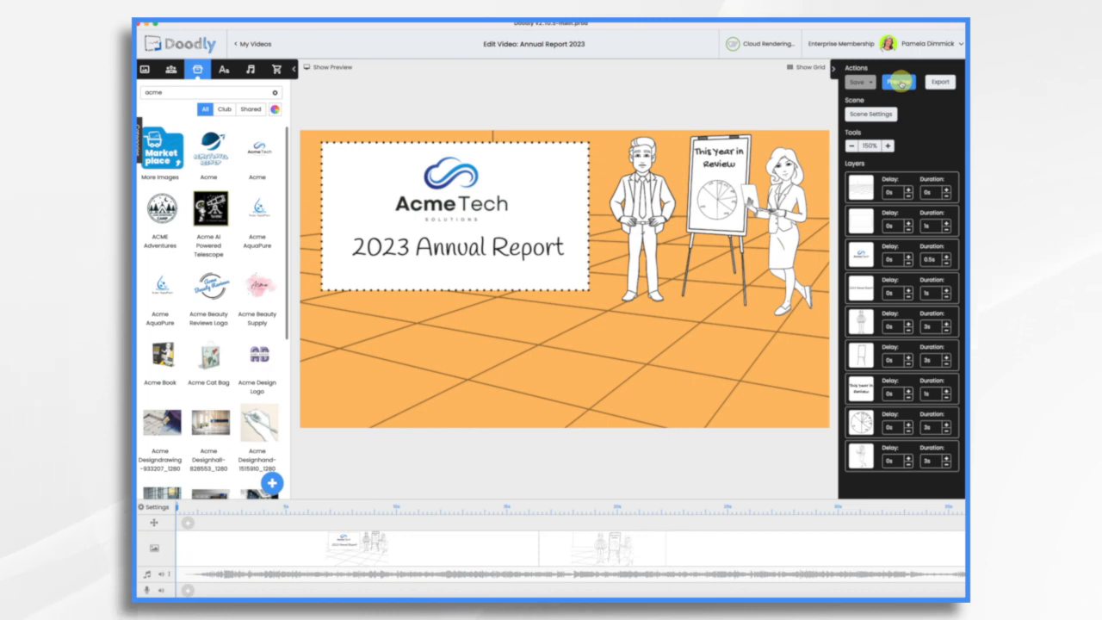
- Preview the video from the title scene through This Year's Highlights, close the preview and open the second scene
left_click(900, 82)
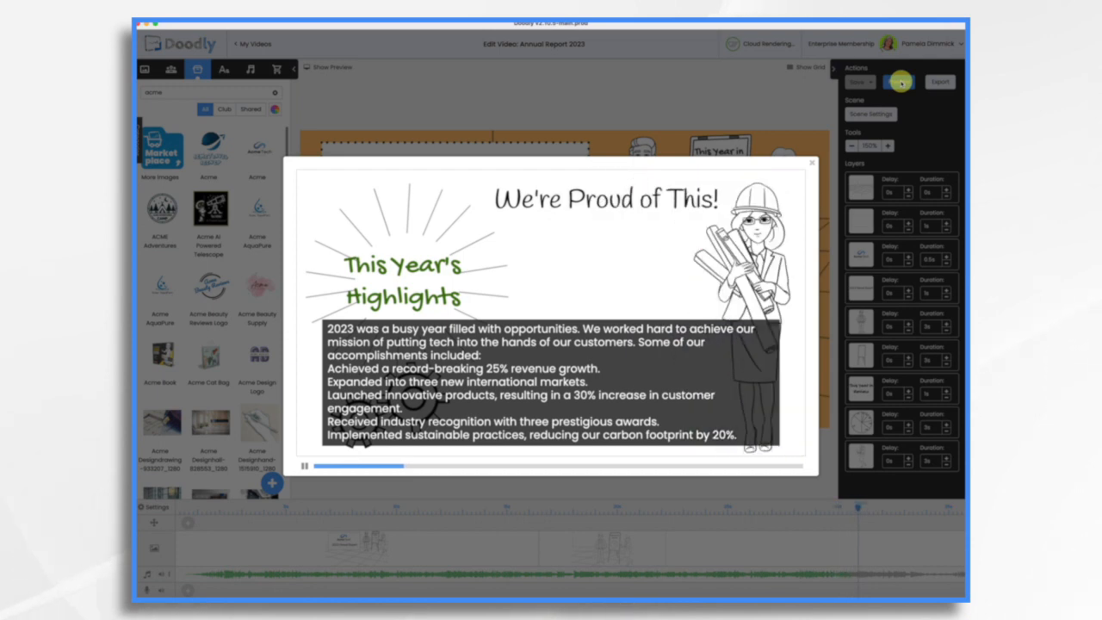
left_click(811, 165)
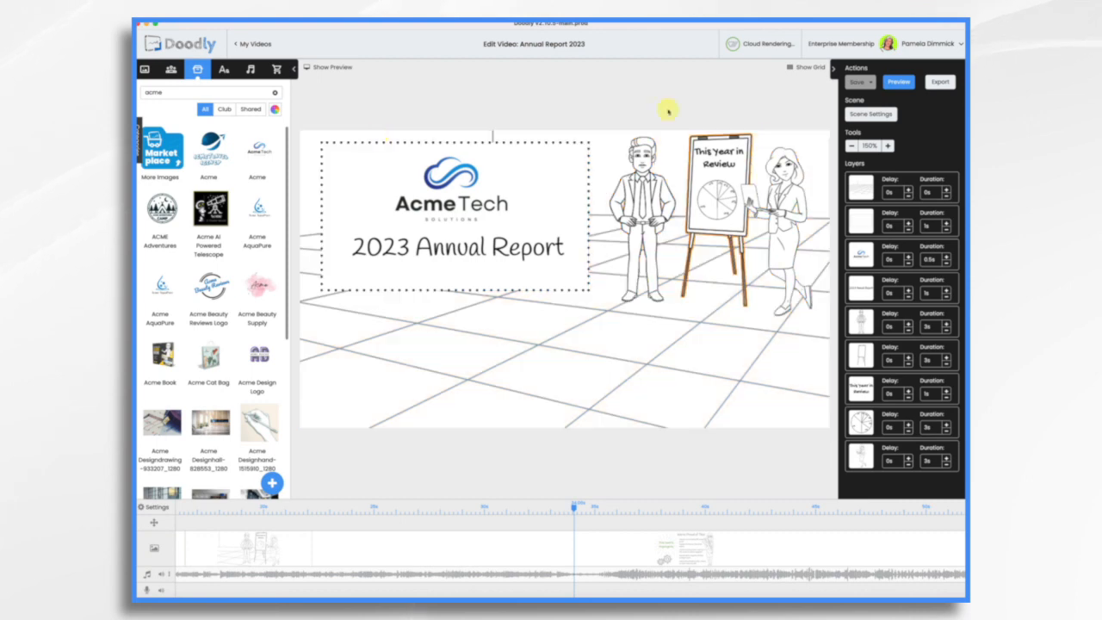
left_click(274, 547)
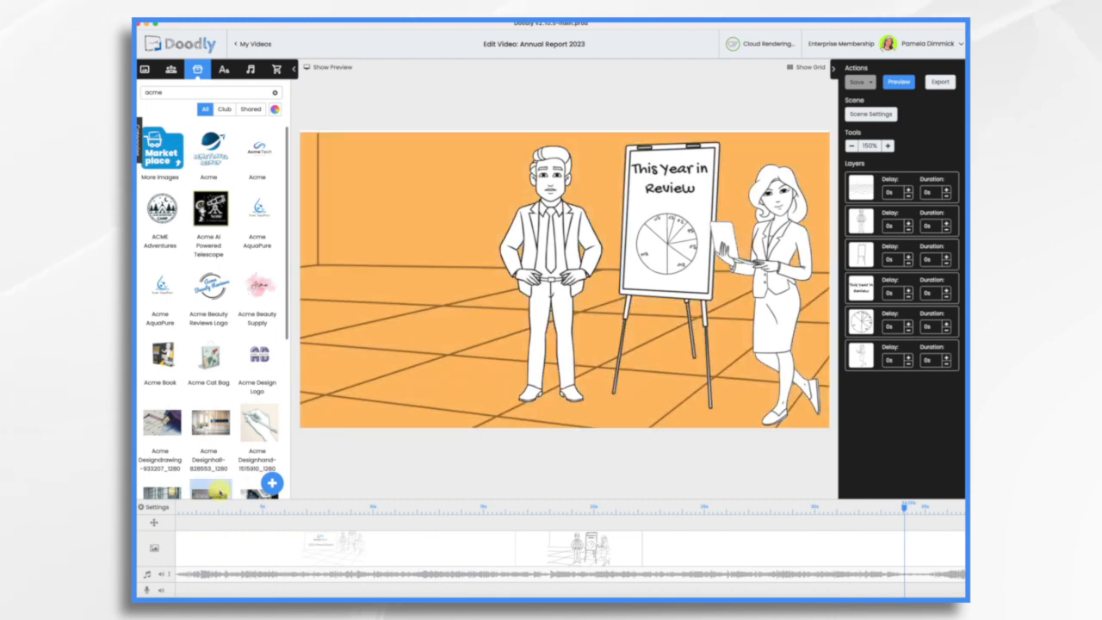
- Set the video's erase mode to Off and apply the video settings
left_click(163, 511)
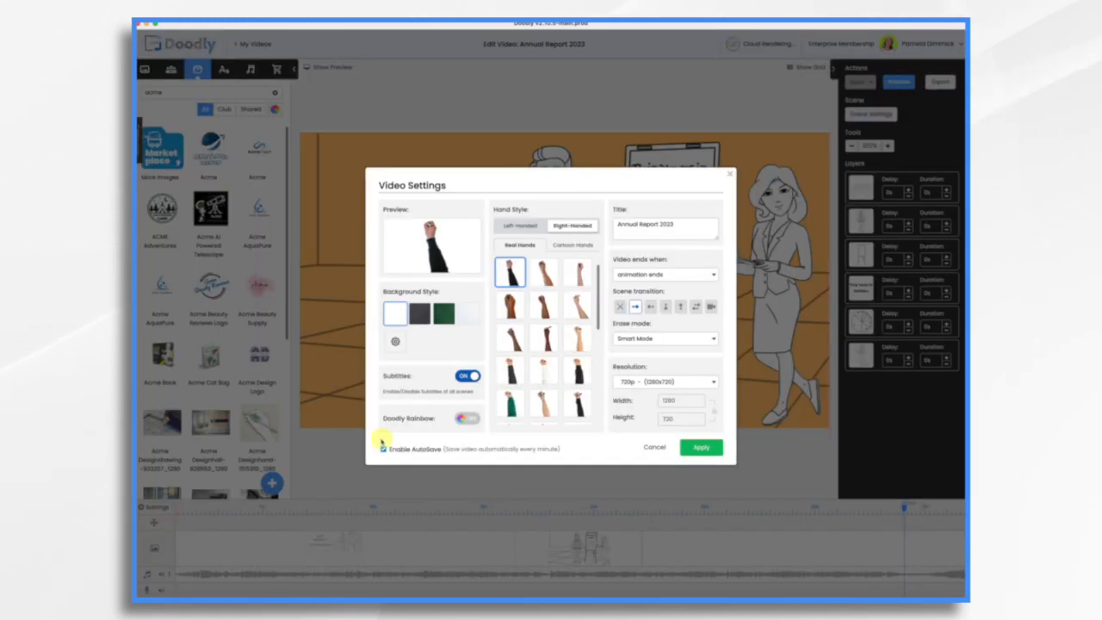
left_click(645, 339)
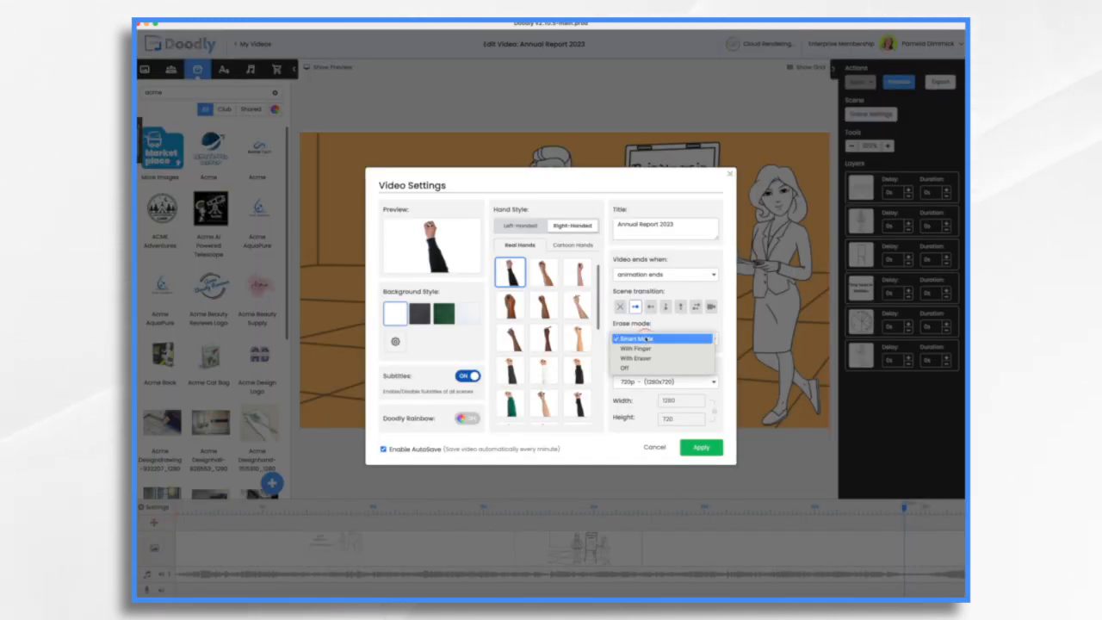
left_click(628, 369)
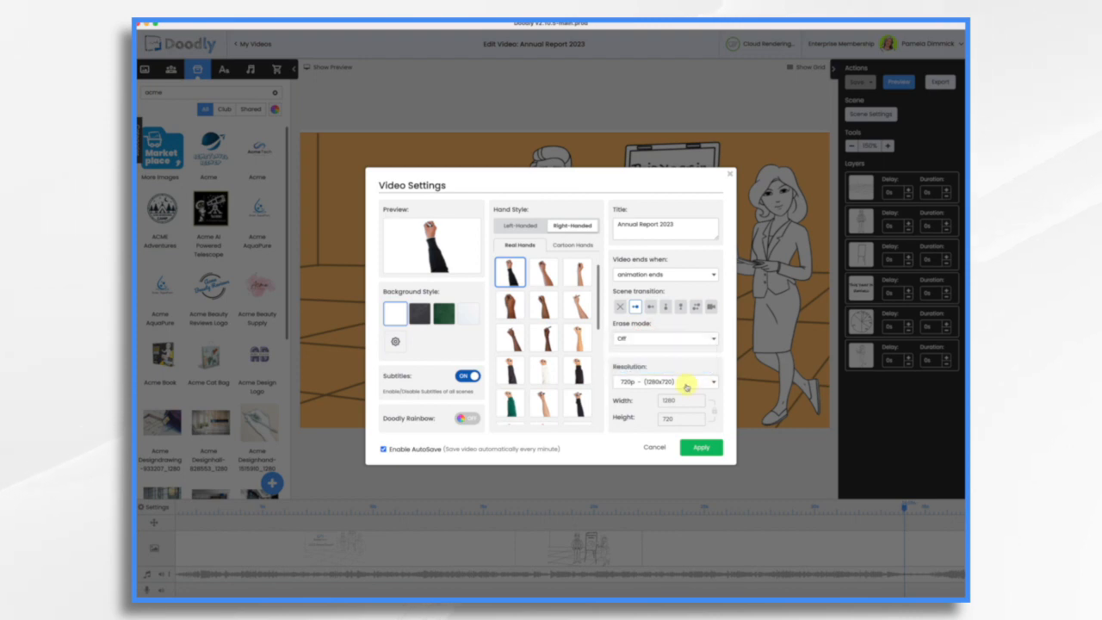
left_click(704, 447)
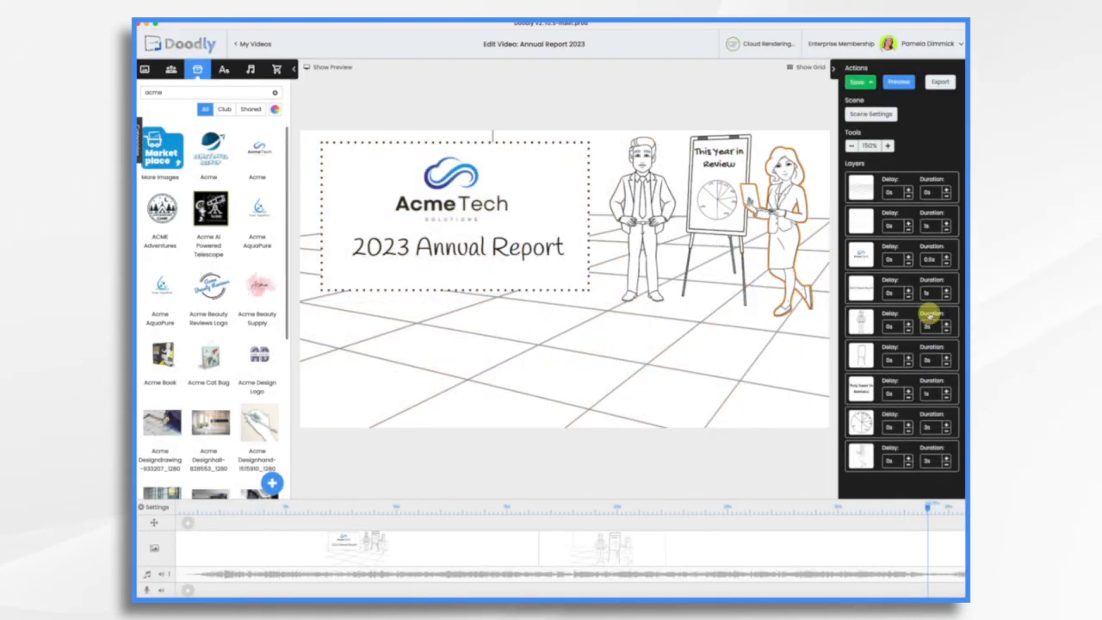
- In the title scene, reduce the easel's drawing duration to 0s and move its layer directly after the room background
left_click(947, 363)
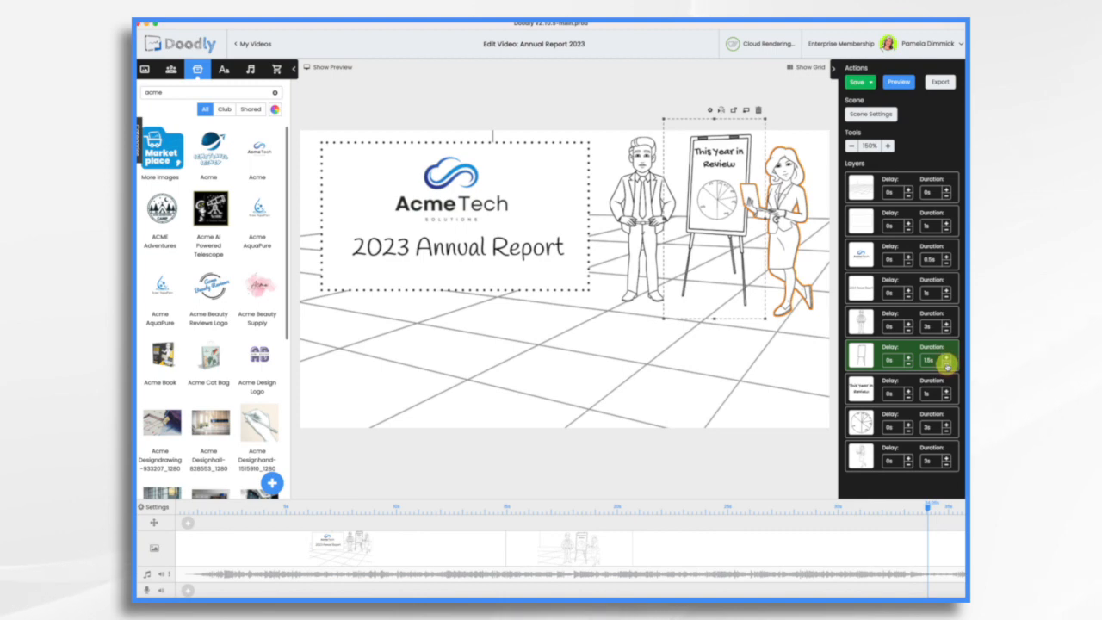
left_click(946, 363)
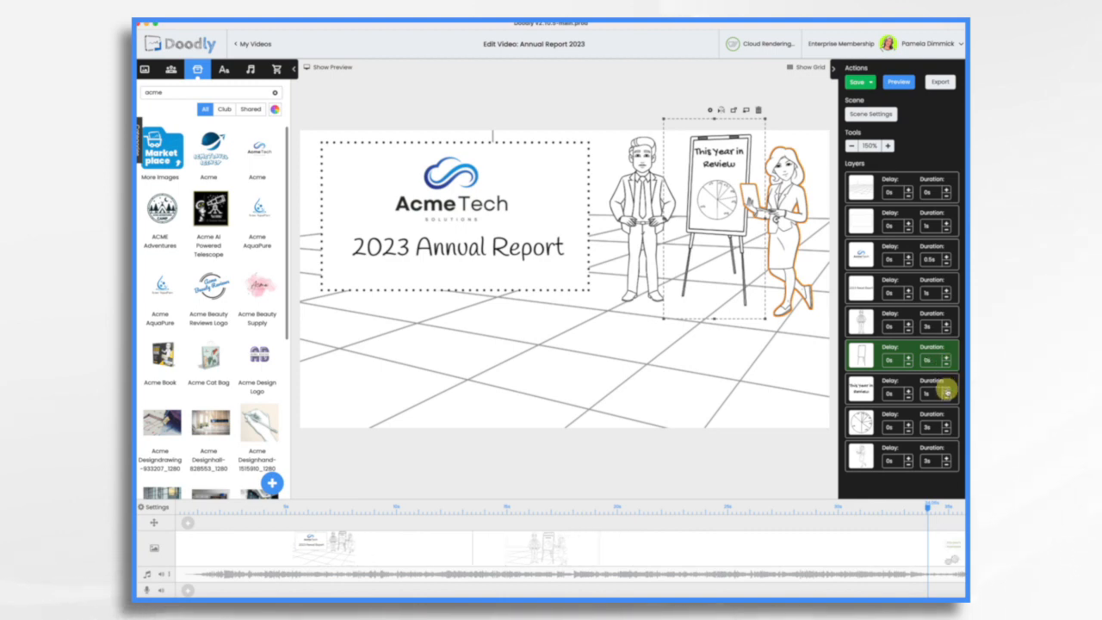
left_click_drag(875, 358, 875, 217)
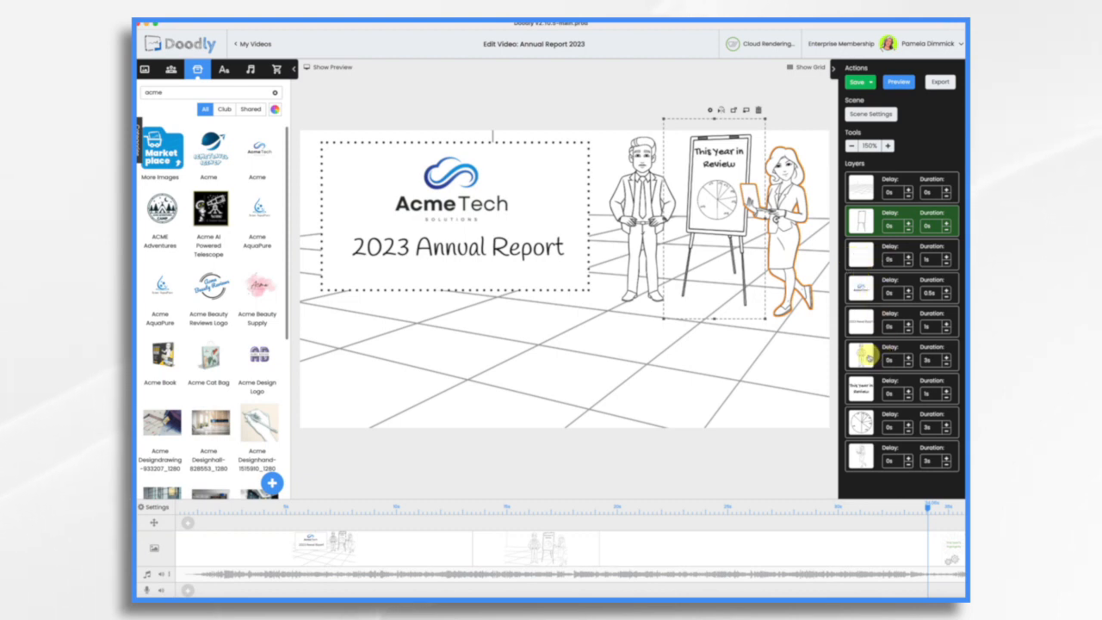
- Move the standing man's layer directly after the easel's layer and preview the video
left_click_drag(868, 358, 866, 252)
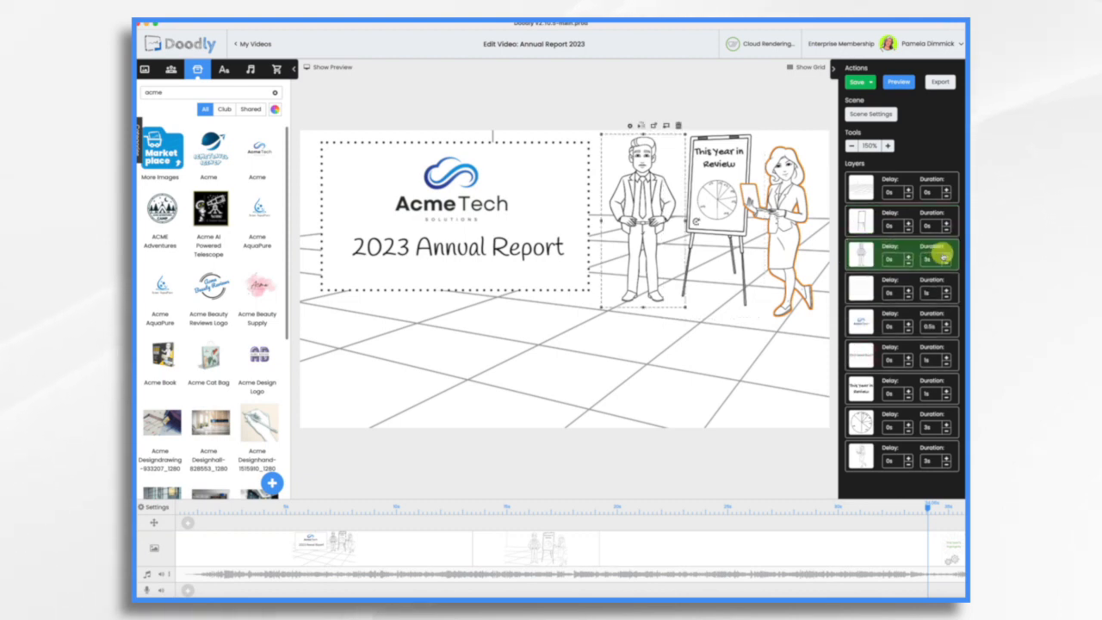
left_click(898, 82)
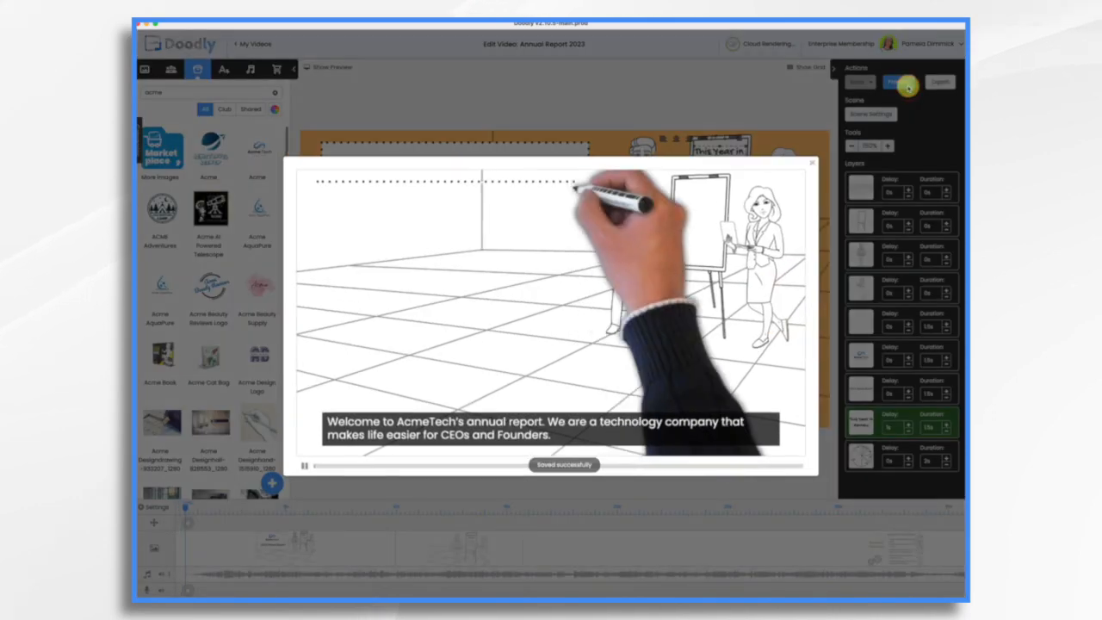